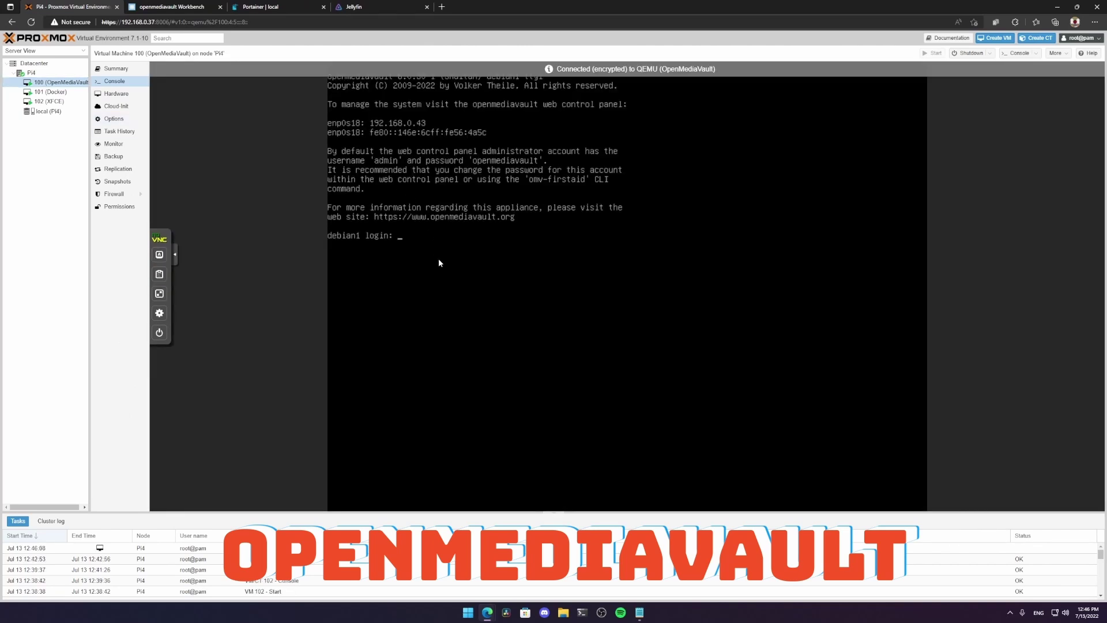
# - Log in at the debian1 console prompt with the user's account name and password
pyautogui.write('k')
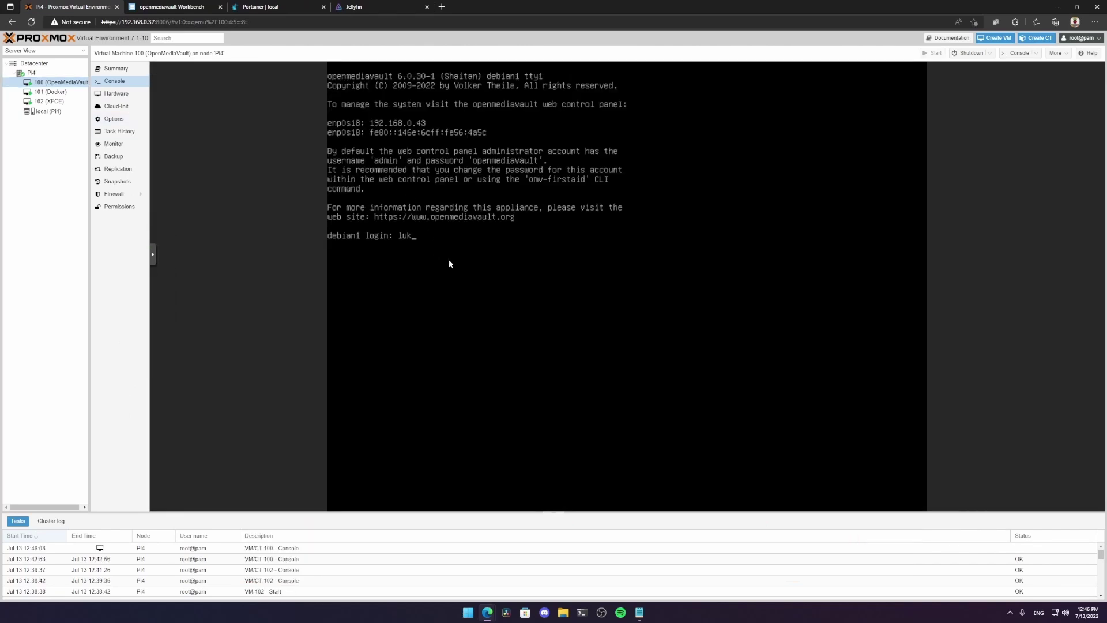
pyautogui.write('efrenner2')
pyautogui.press('Return')
pyautogui.press('Return')
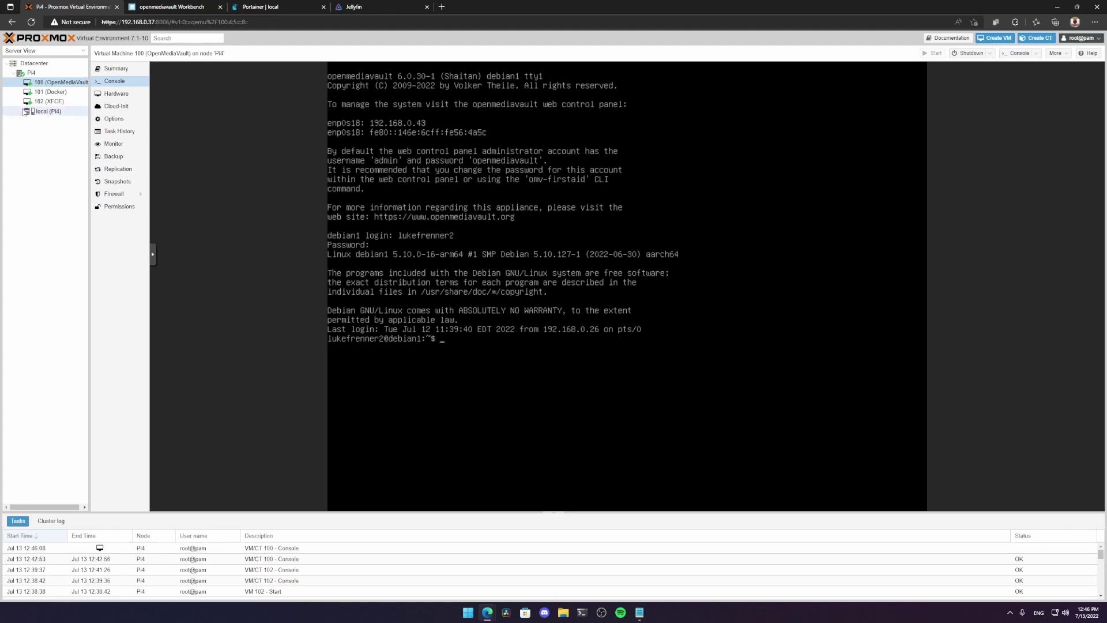
# - Review the OpenMediaVault VM's Options and Hardware, return to its console, then switch to the openmediavault login page
pyautogui.click(125, 118)
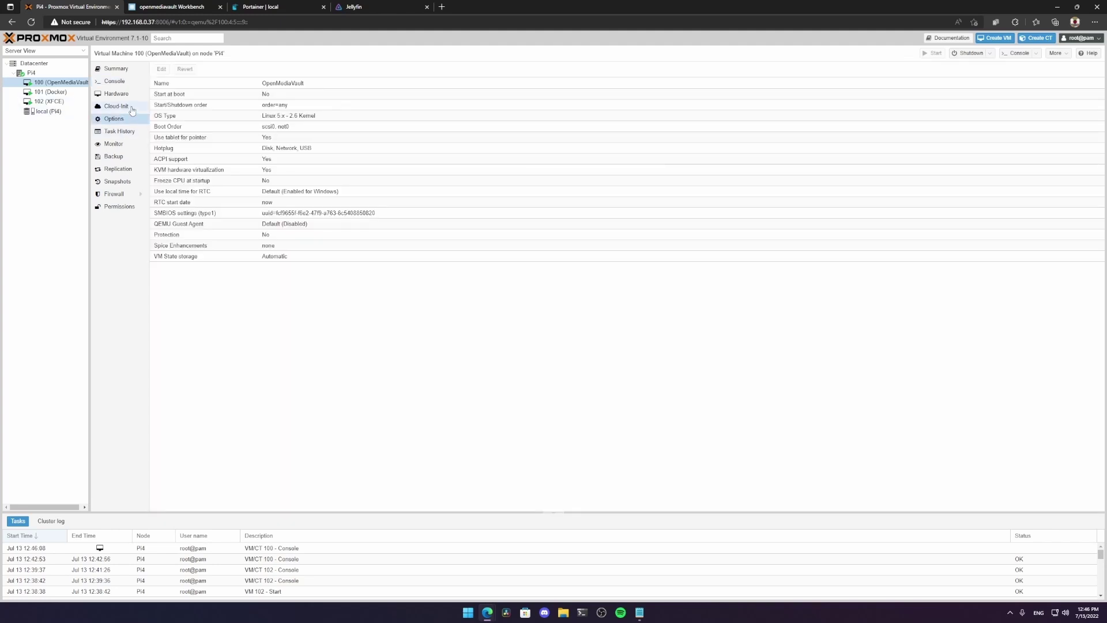
pyautogui.click(118, 93)
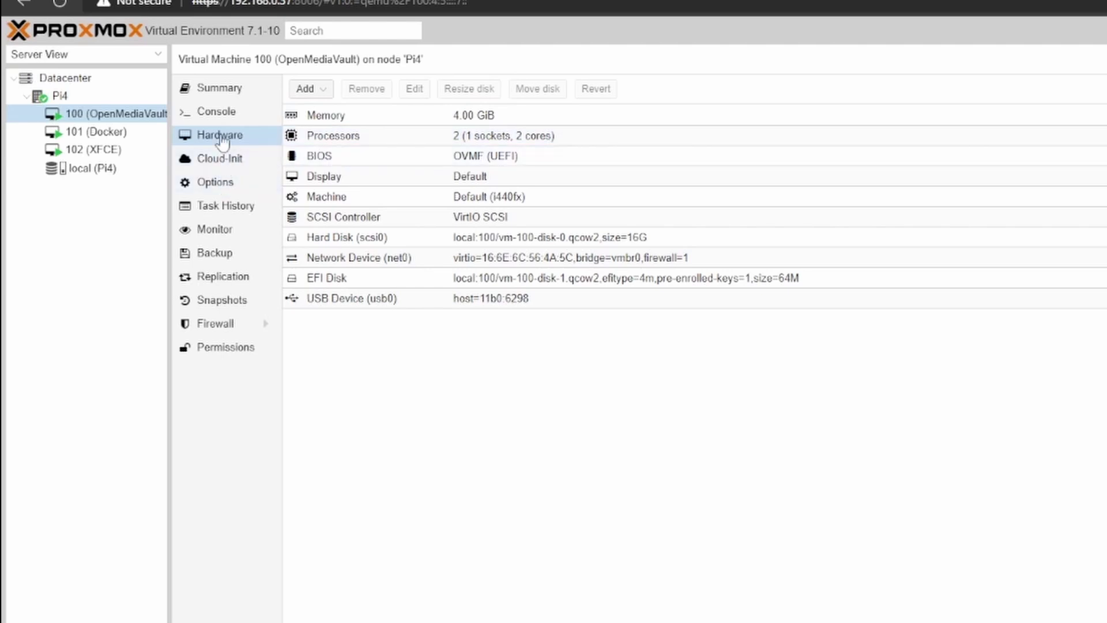
pyautogui.click(222, 113)
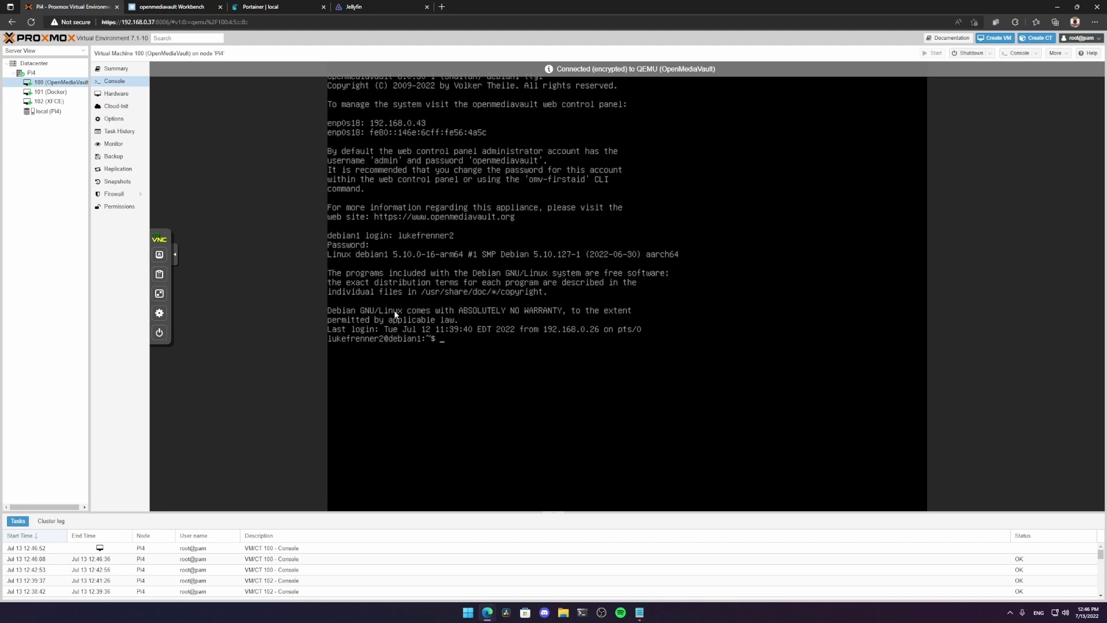
pyautogui.click(203, 5)
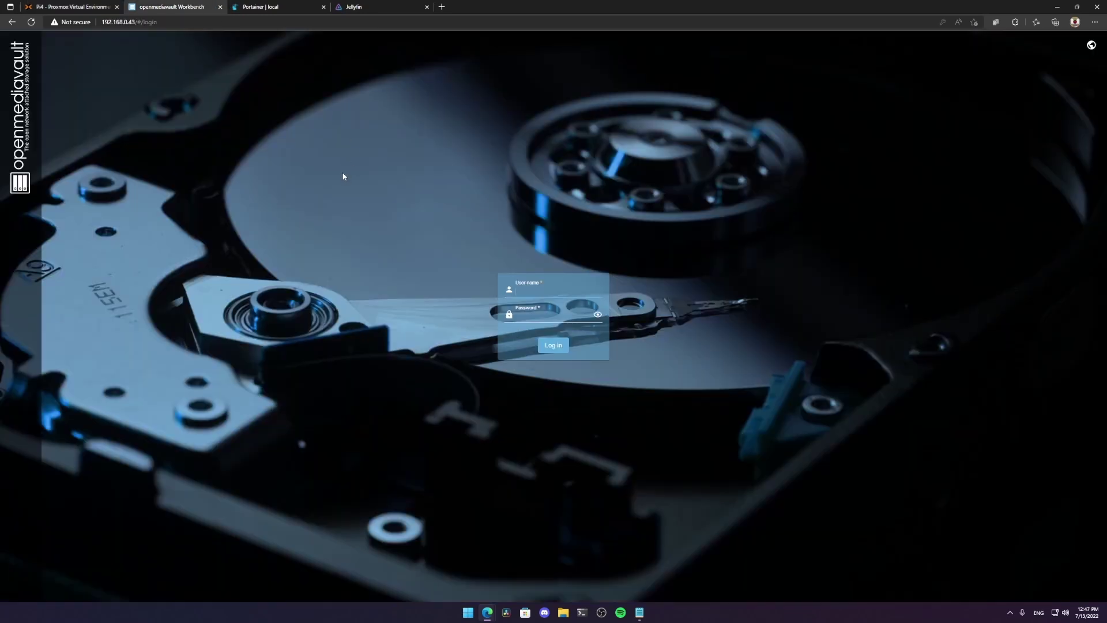
# - Log in to openmediavault with the saved admin credentials
pyautogui.click(529, 314)
pyautogui.click(546, 322)
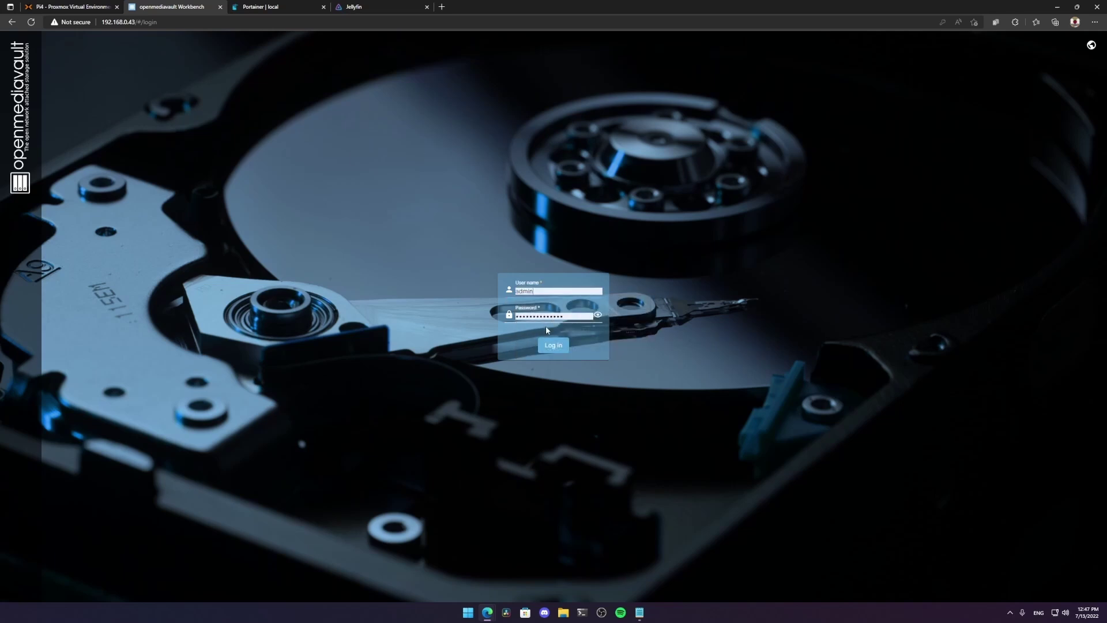
pyautogui.click(560, 347)
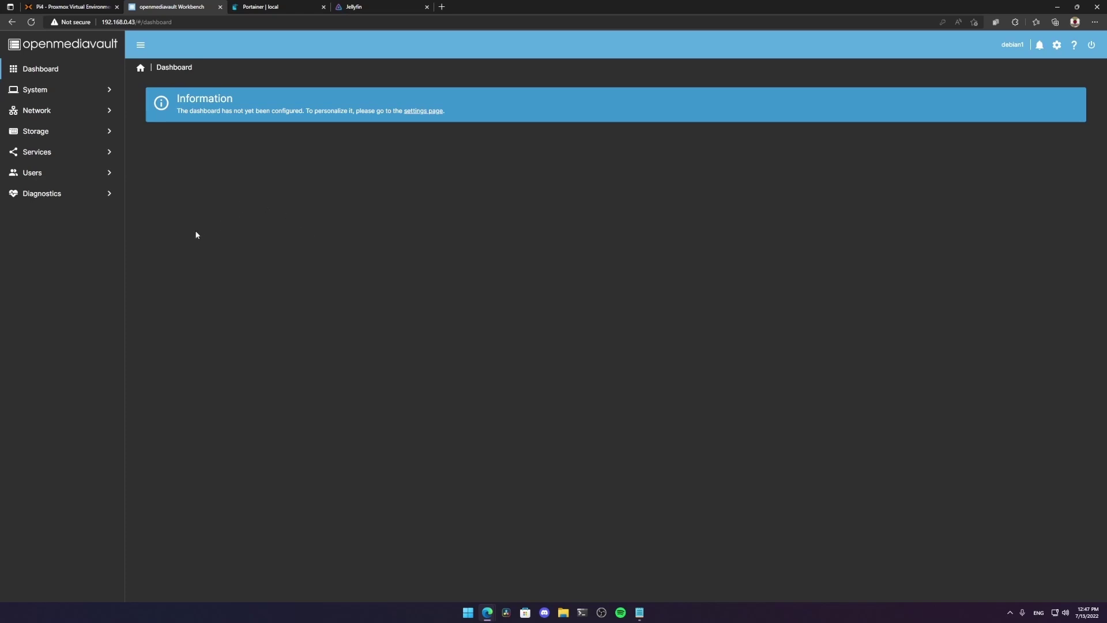
# - Check Storage > Disks for the 465.76 GiB Kingston /dev/sdb, then return to Proxmox
pyautogui.click(109, 132)
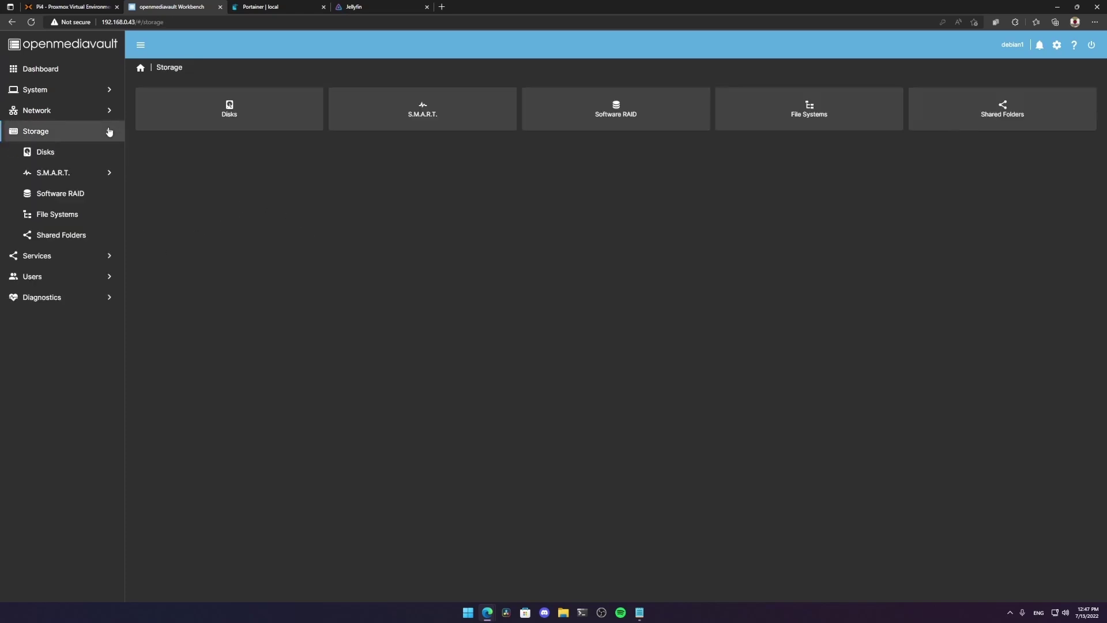
pyautogui.click(71, 155)
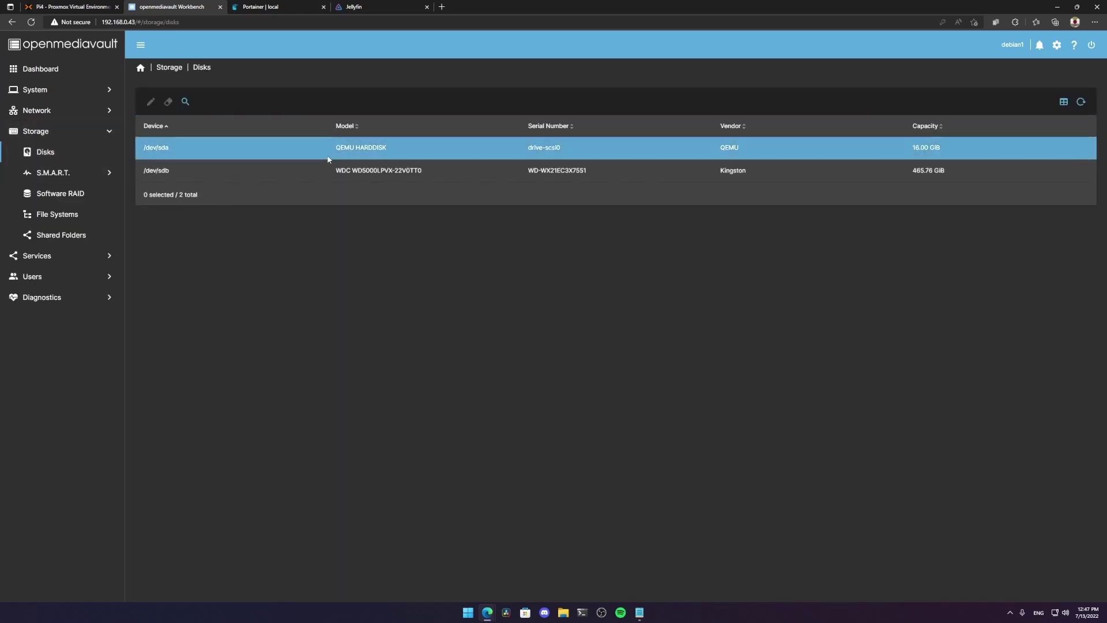
pyautogui.click(295, 172)
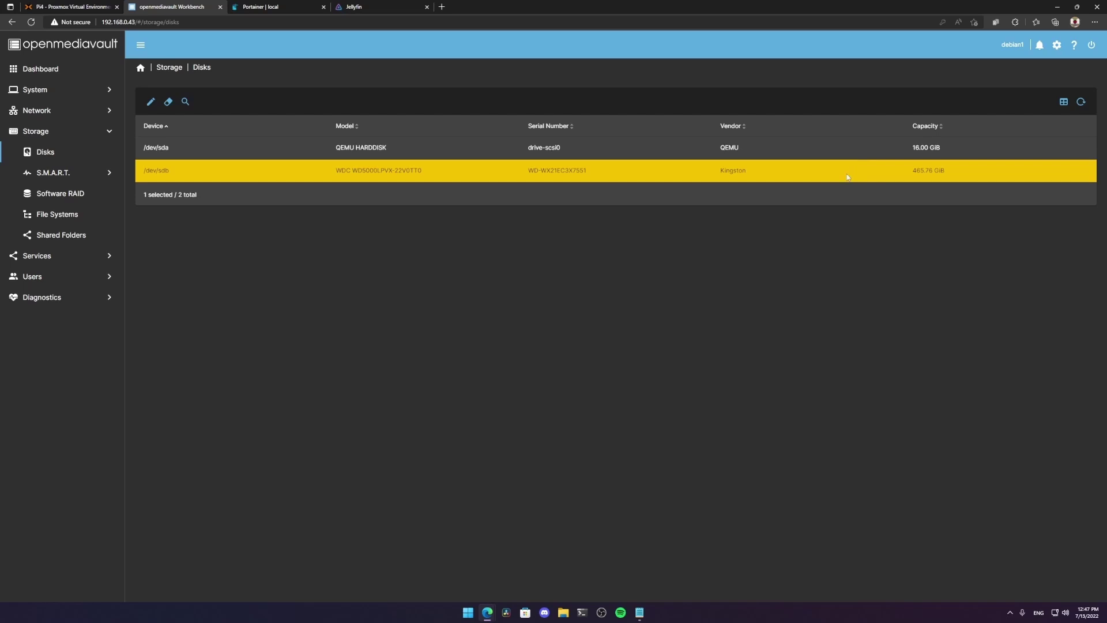
pyautogui.click(41, 7)
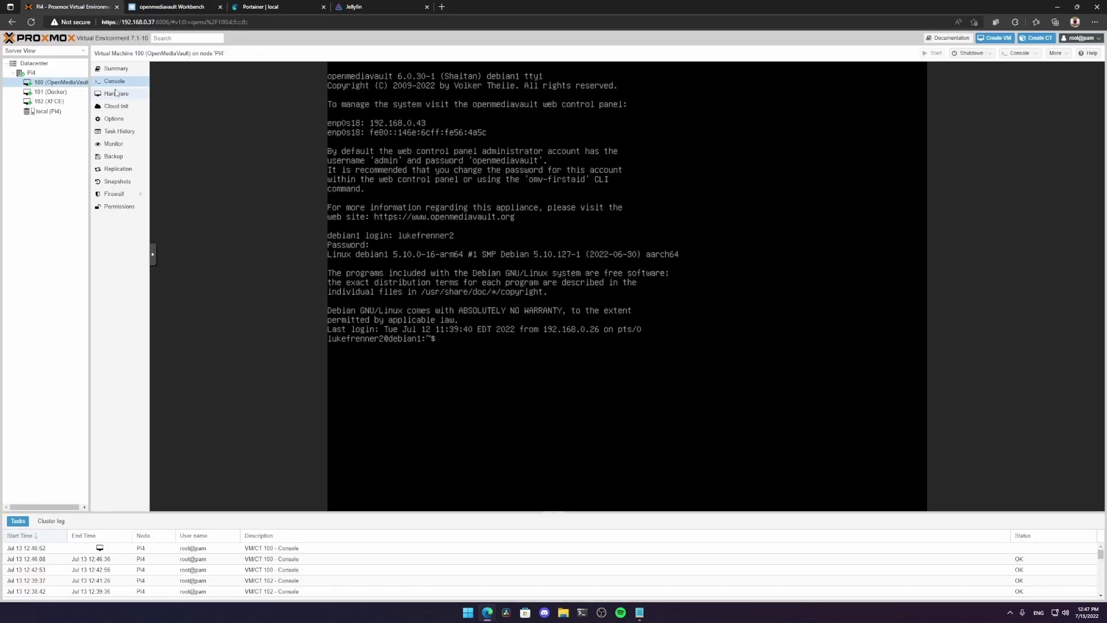
# - Recheck the VM's USB Device (usb0) hardware entry, then return to openmediavault's Disks page
pyautogui.click(115, 118)
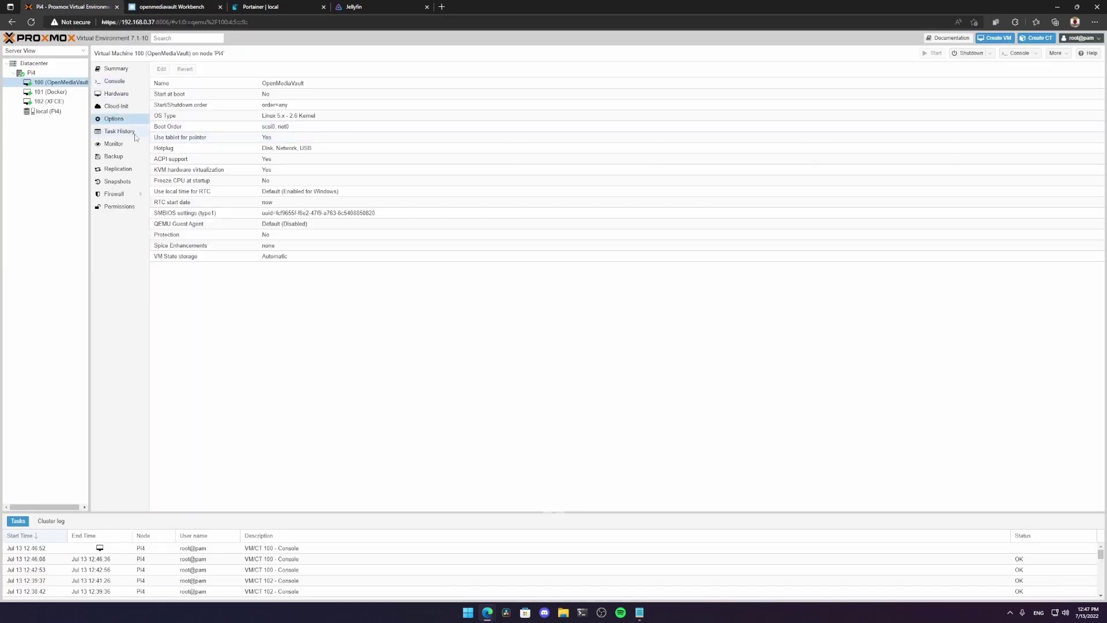
pyautogui.click(121, 95)
pyautogui.click(200, 181)
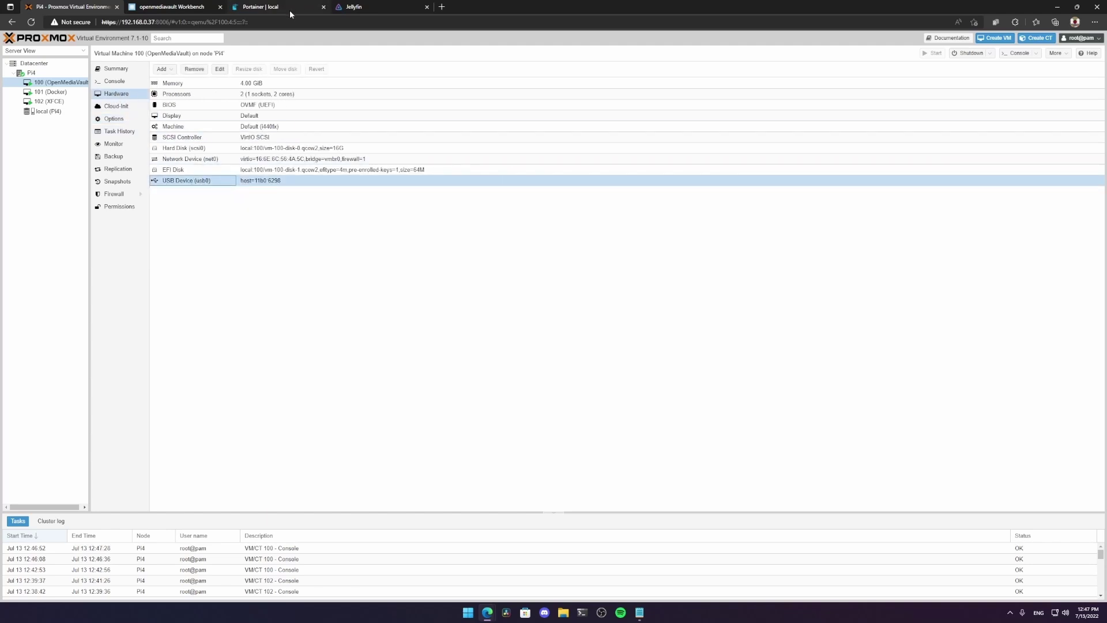
pyautogui.click(173, 7)
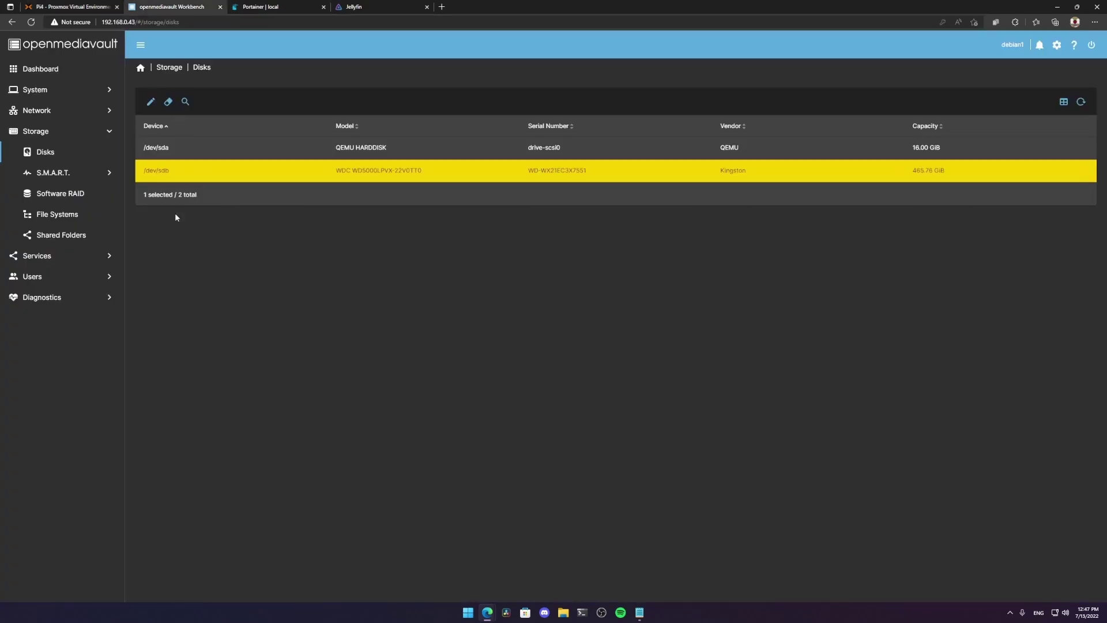
# - Confirm /dev/sdb1 is mounted as EXT4 in File Systems and the 'nas' folder is listed in Shared Folders
pyautogui.click(88, 221)
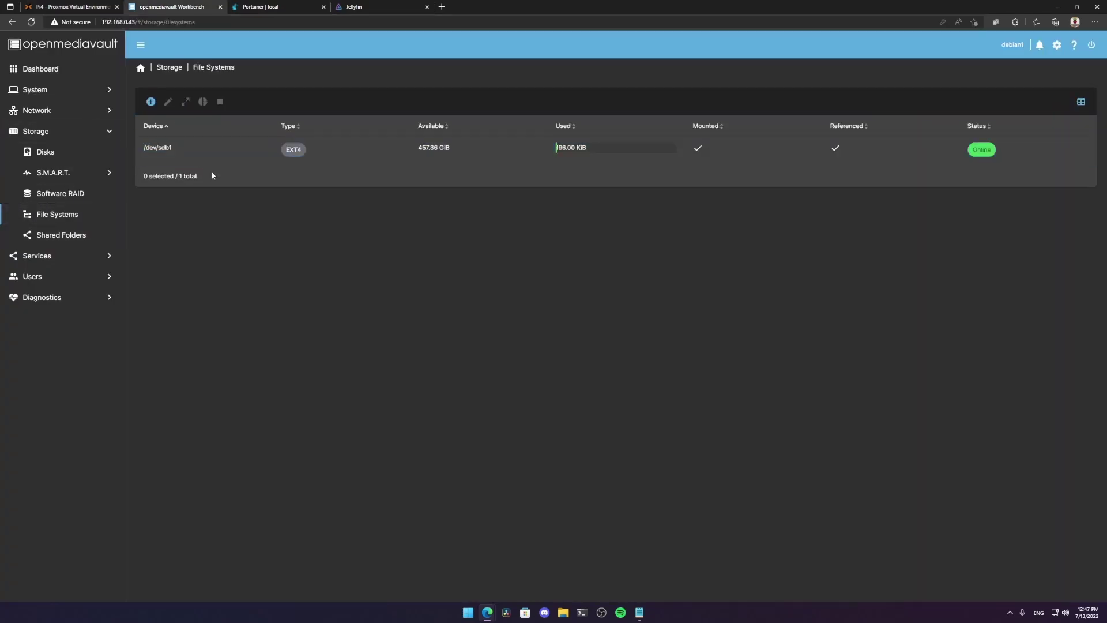
pyautogui.click(372, 154)
pyautogui.click(60, 234)
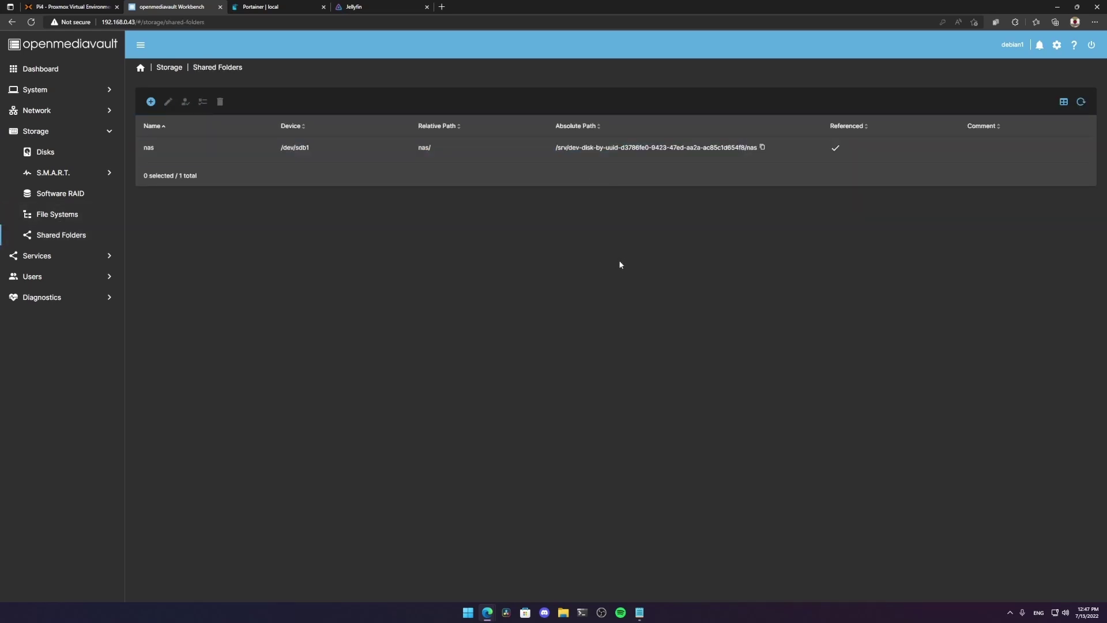
# - Open the nas network share from This PC in File Explorer and dock it on the right
pyautogui.click(1058, 6)
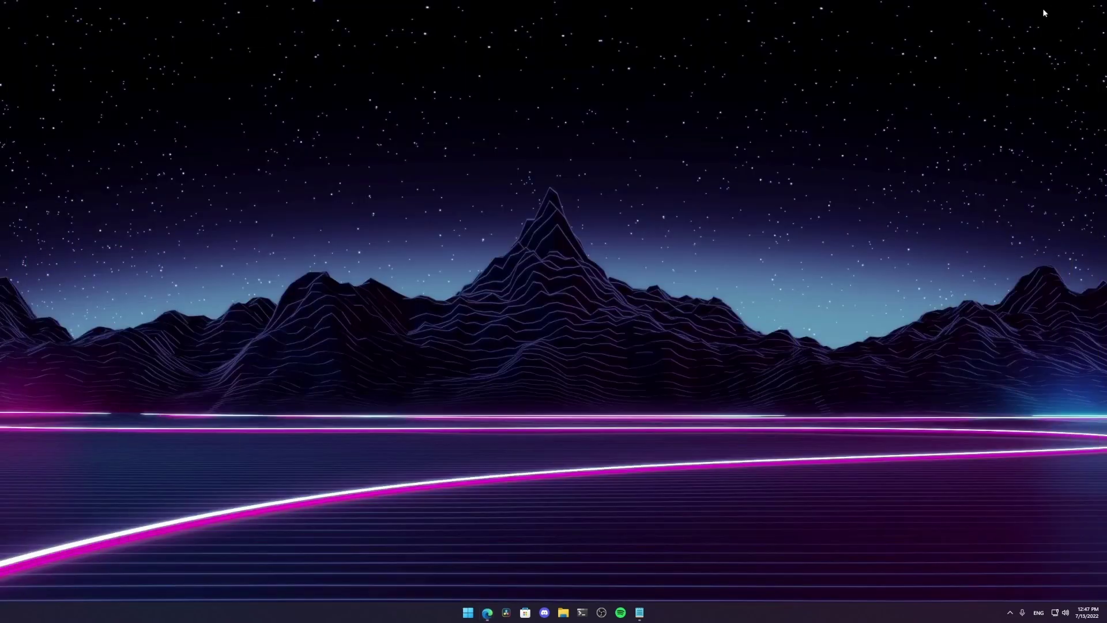
pyautogui.press('super+e')
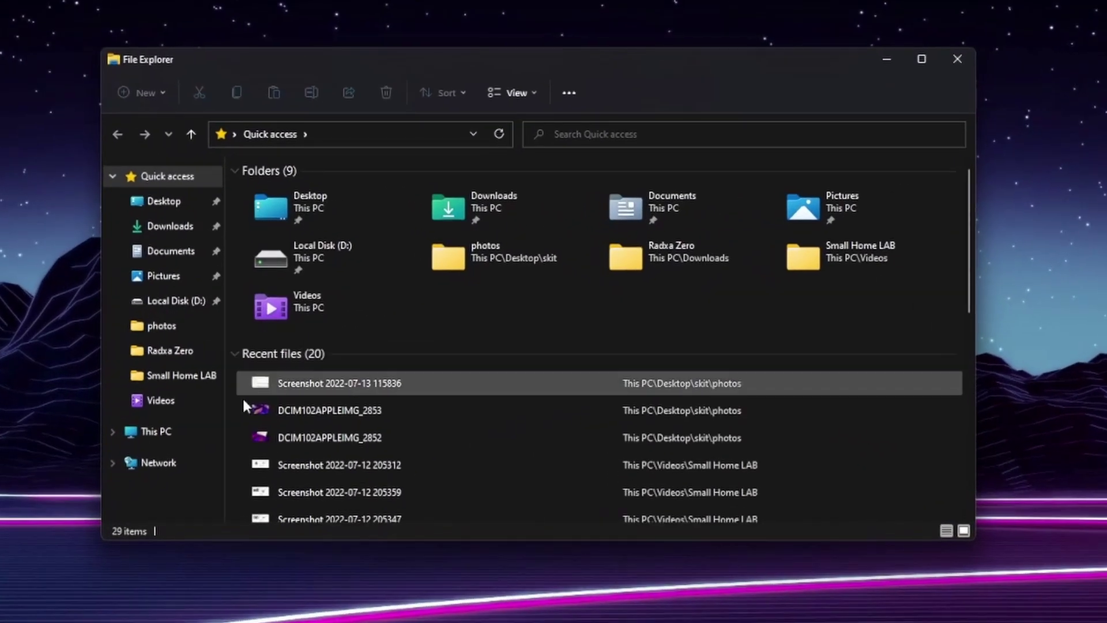
pyautogui.click(349, 379)
pyautogui.moveTo(399, 404); pyautogui.dragTo(294, 398)
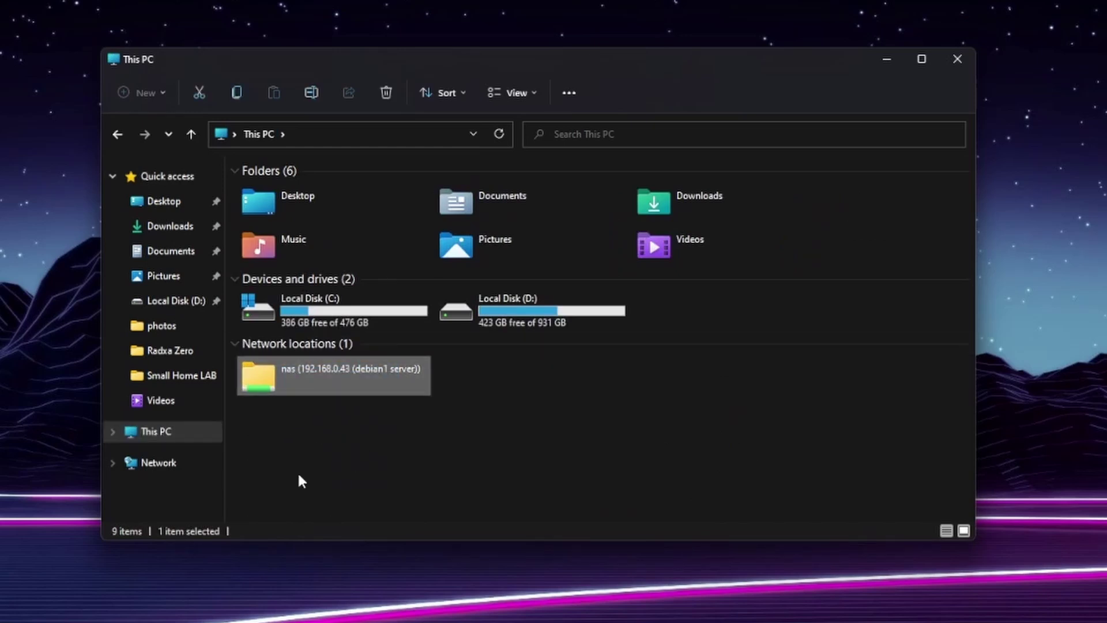
pyautogui.doubleClick(347, 390)
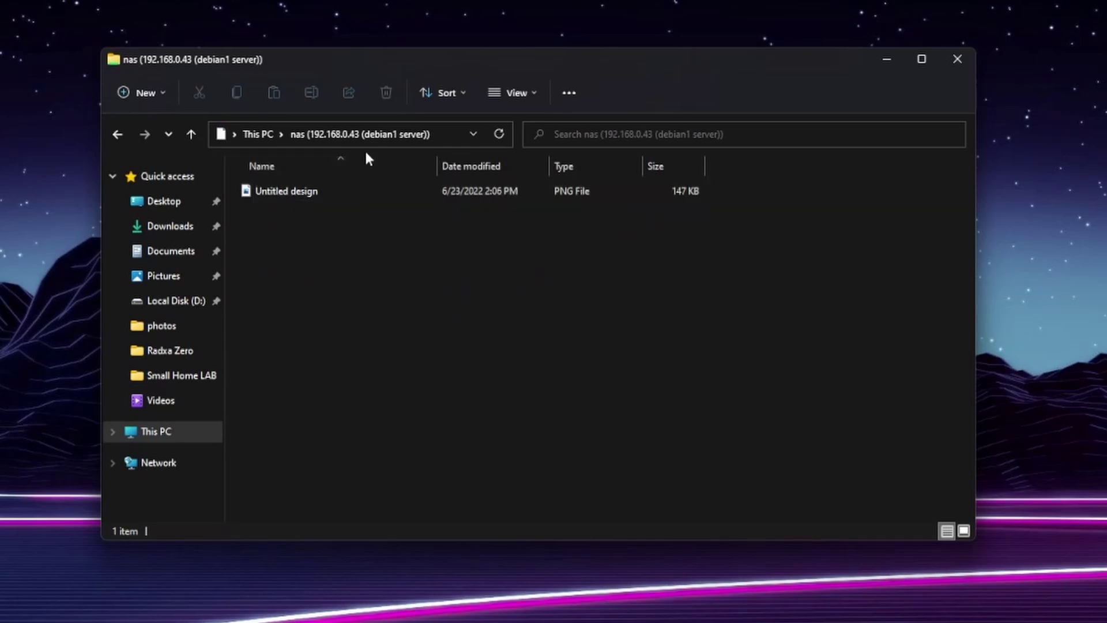
pyautogui.moveTo(507, 64); pyautogui.dragTo(898, 95)
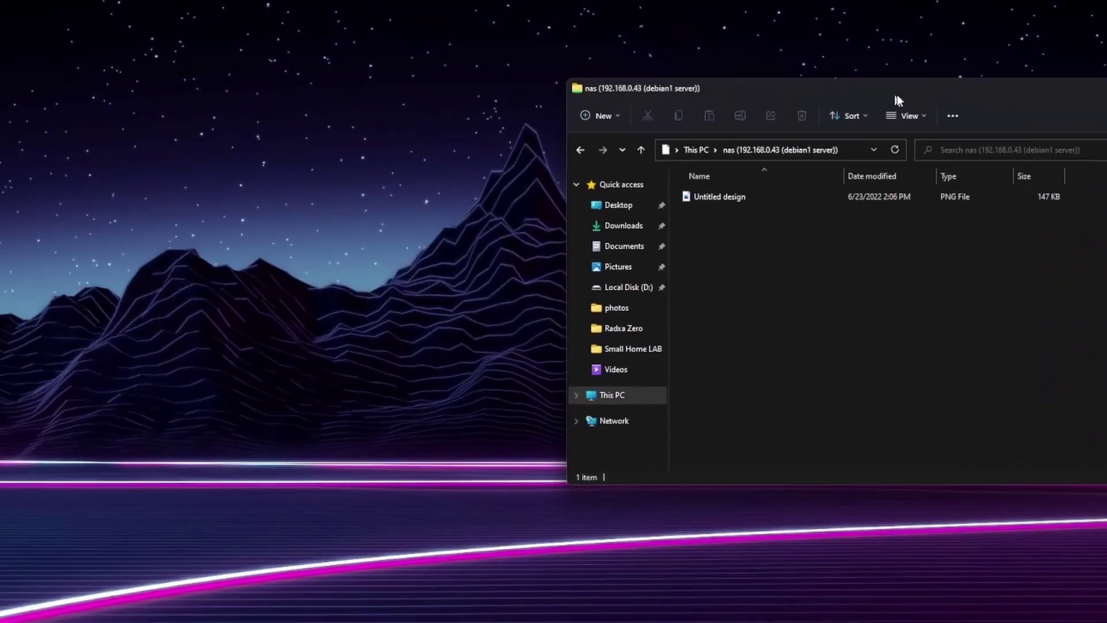
# - Move the DCIM102APPLEIMG_2856 and DCIM102APPLEIMG_2852 videos from photos onto the nas share, test-playing one
pyautogui.hotkey('alt', 'Tab')
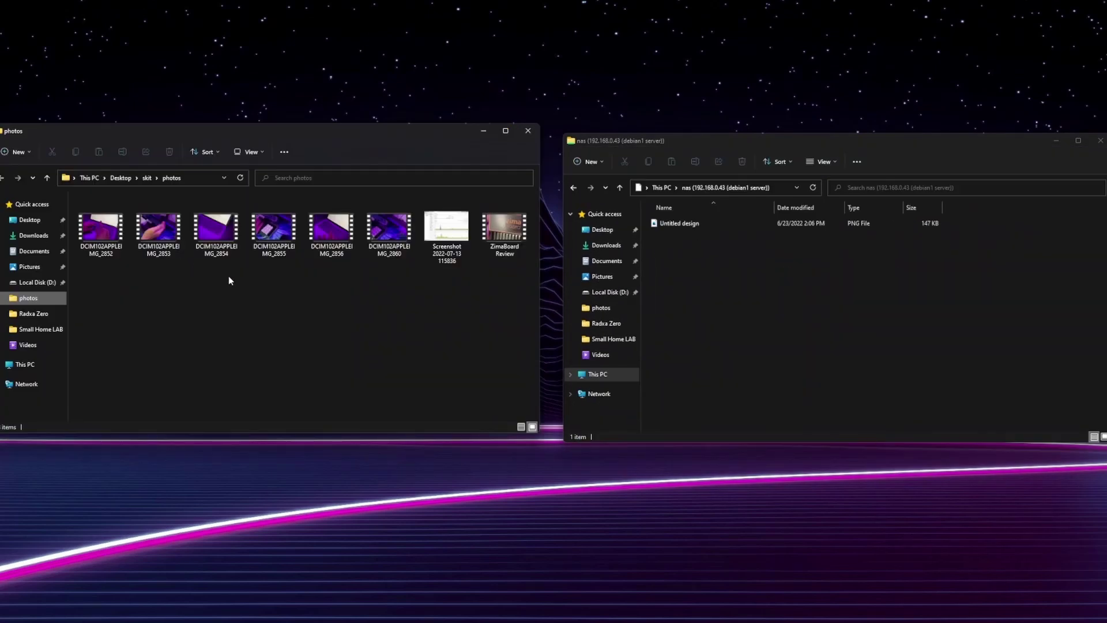
pyautogui.click(341, 237)
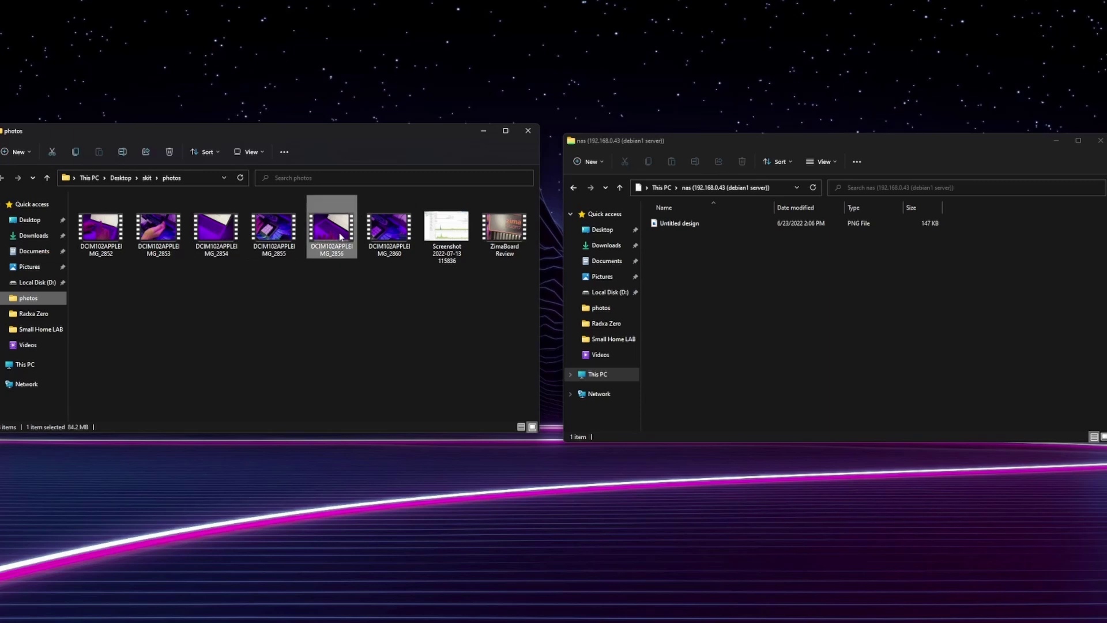
pyautogui.click(459, 285)
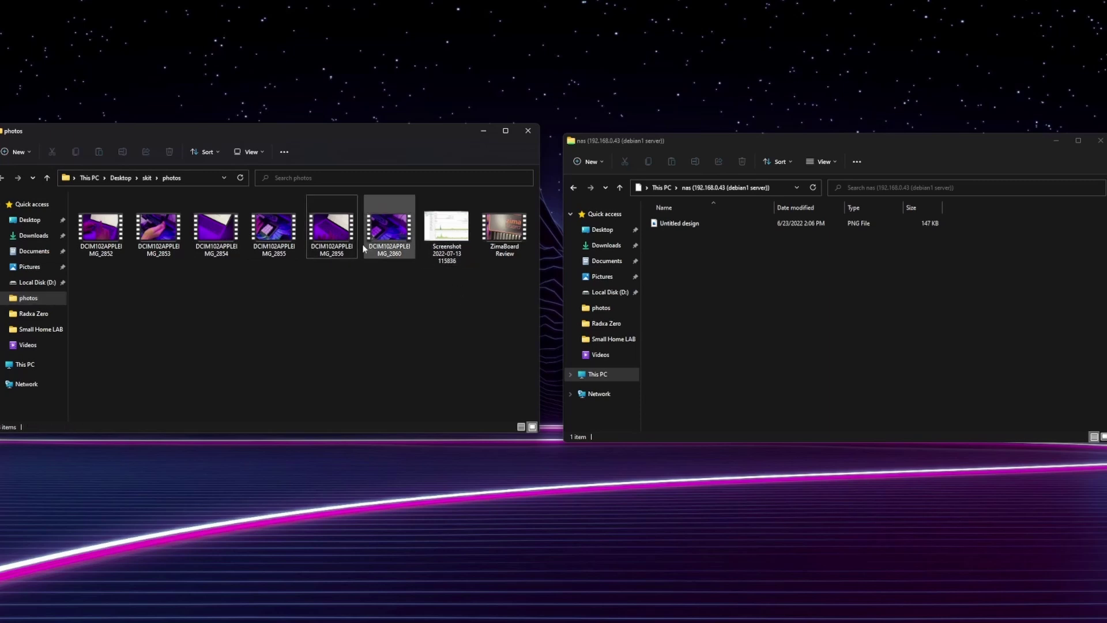
pyautogui.moveTo(353, 246); pyautogui.dragTo(682, 301)
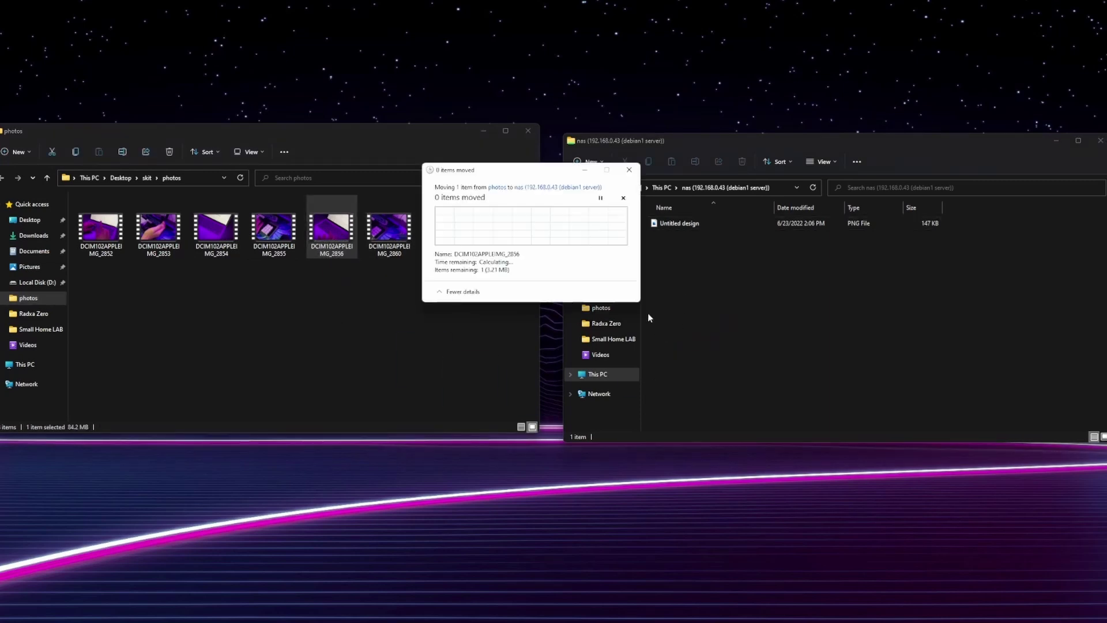
pyautogui.doubleClick(741, 241)
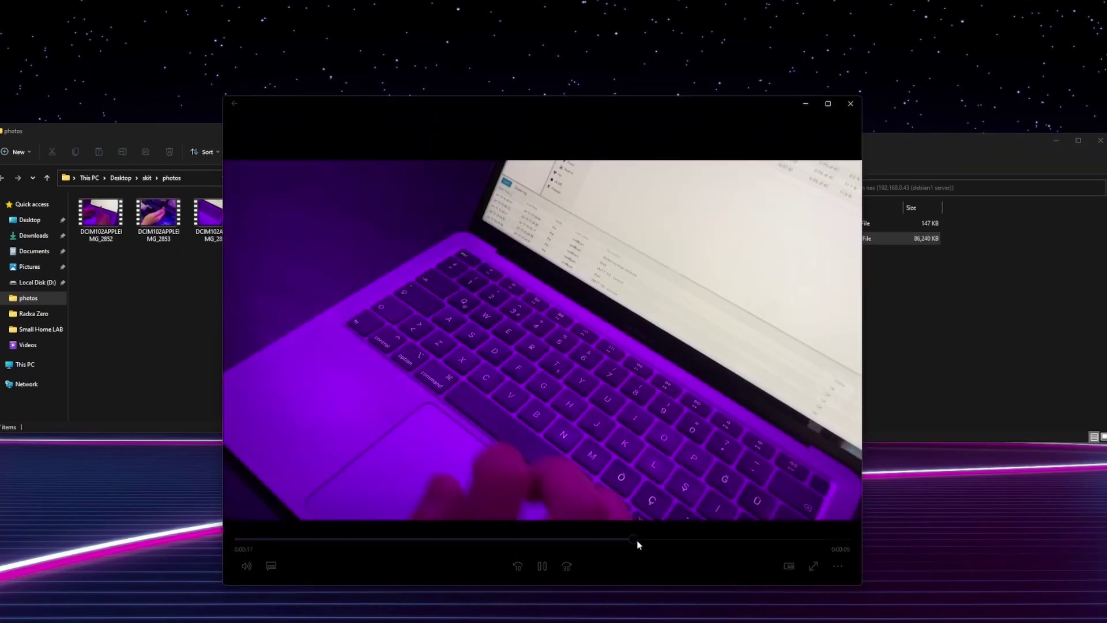
pyautogui.click(851, 103)
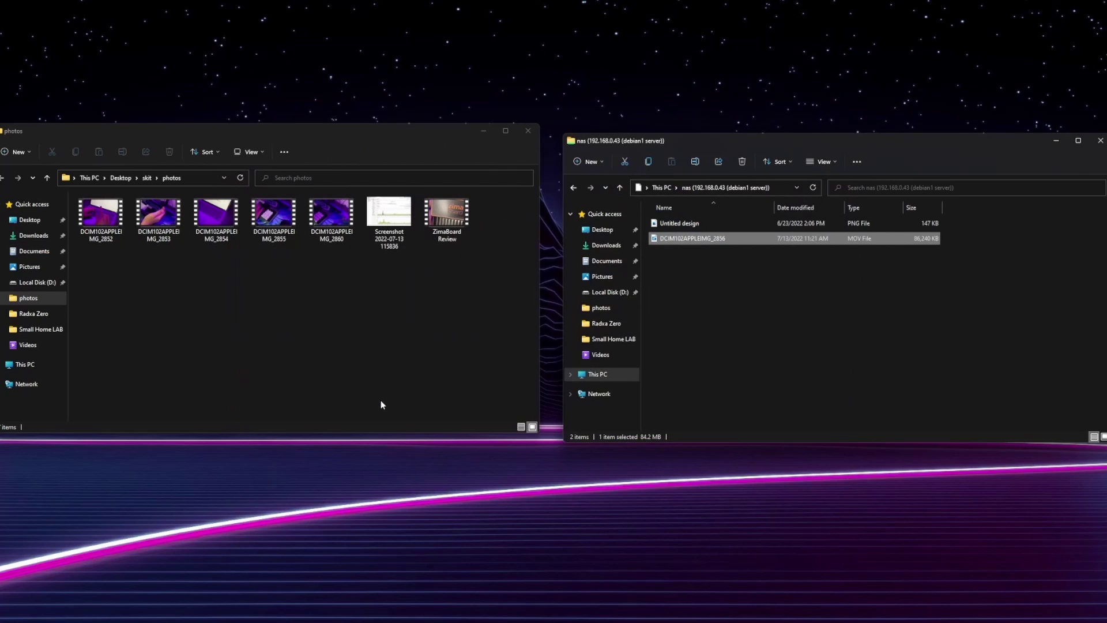
pyautogui.click(109, 233)
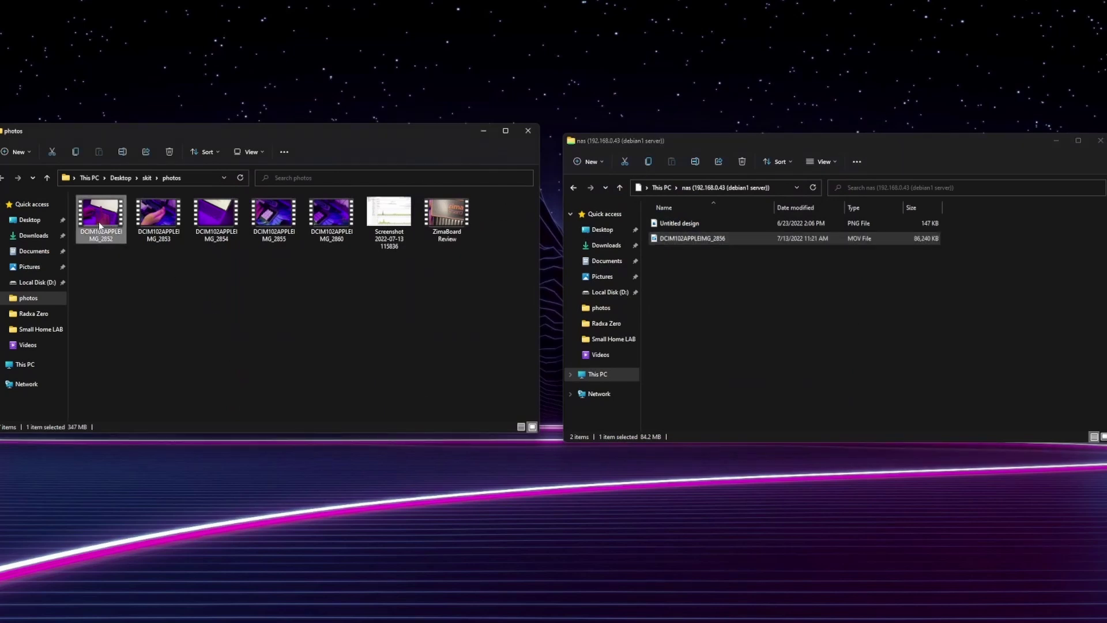
pyautogui.moveTo(99, 226); pyautogui.dragTo(766, 341)
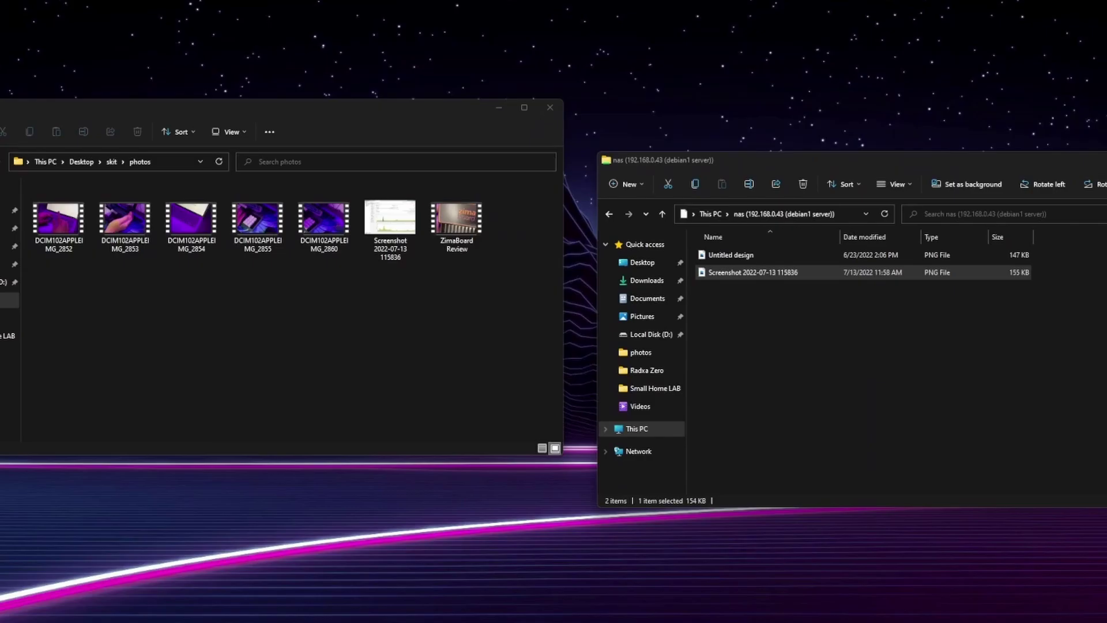
# - Clear the nas window selection and switch to the browser showing openmediavault's Disks page
pyautogui.click(898, 375)
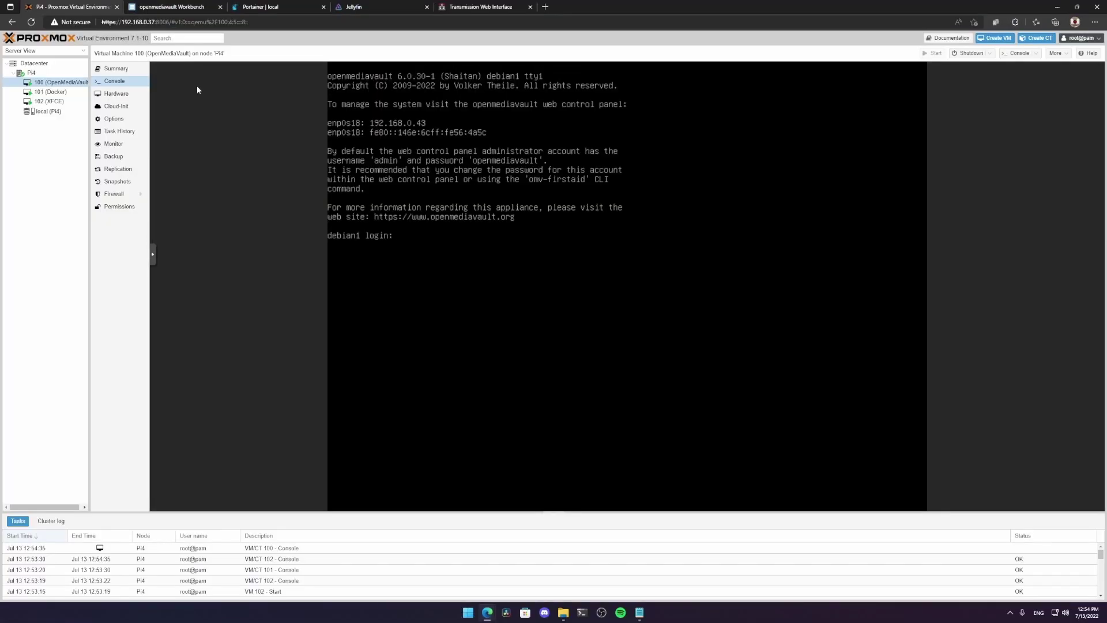
pyautogui.click(183, 4)
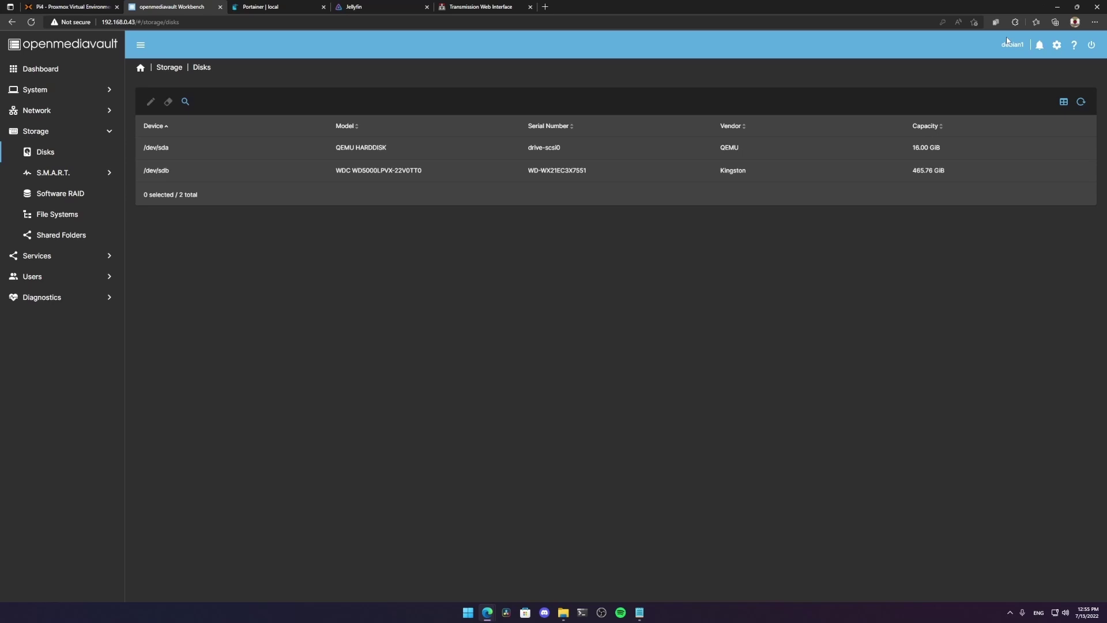
# - Move the DCIM102APPLEIMG_2855 video from photos onto the nas share
pyautogui.click(1063, 7)
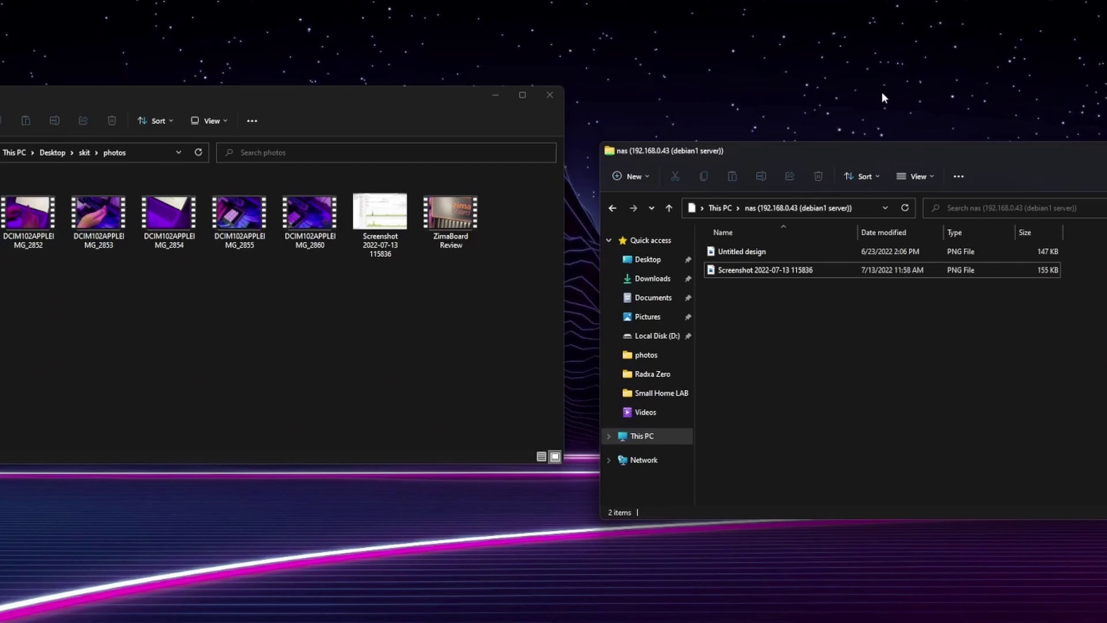
pyautogui.moveTo(847, 368); pyautogui.dragTo(858, 349)
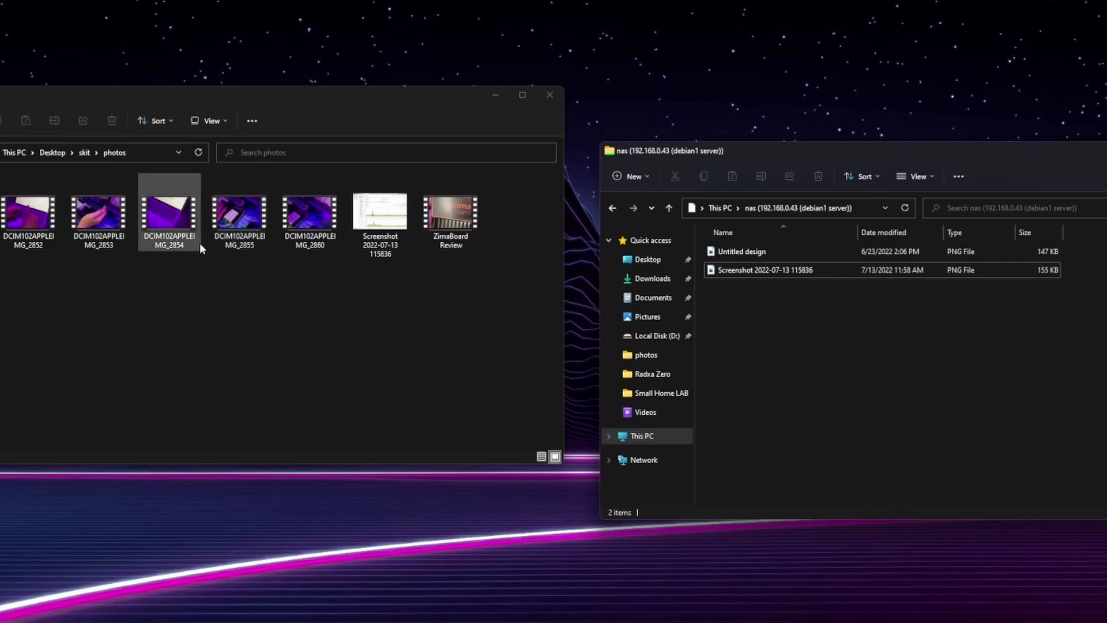
pyautogui.moveTo(240, 228); pyautogui.dragTo(823, 440)
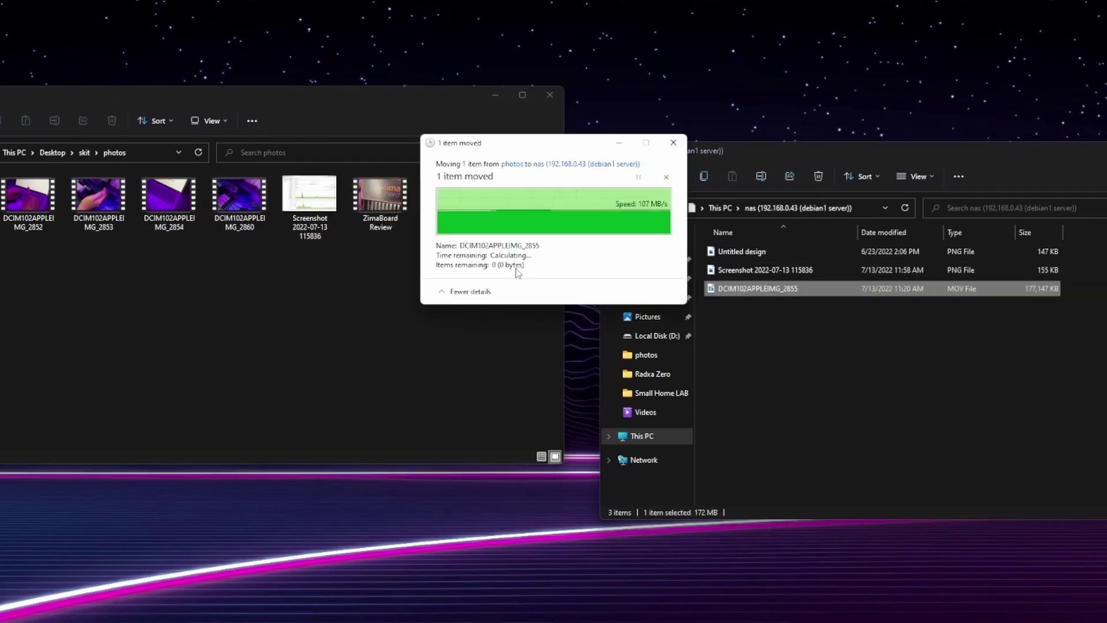
pyautogui.click(757, 312)
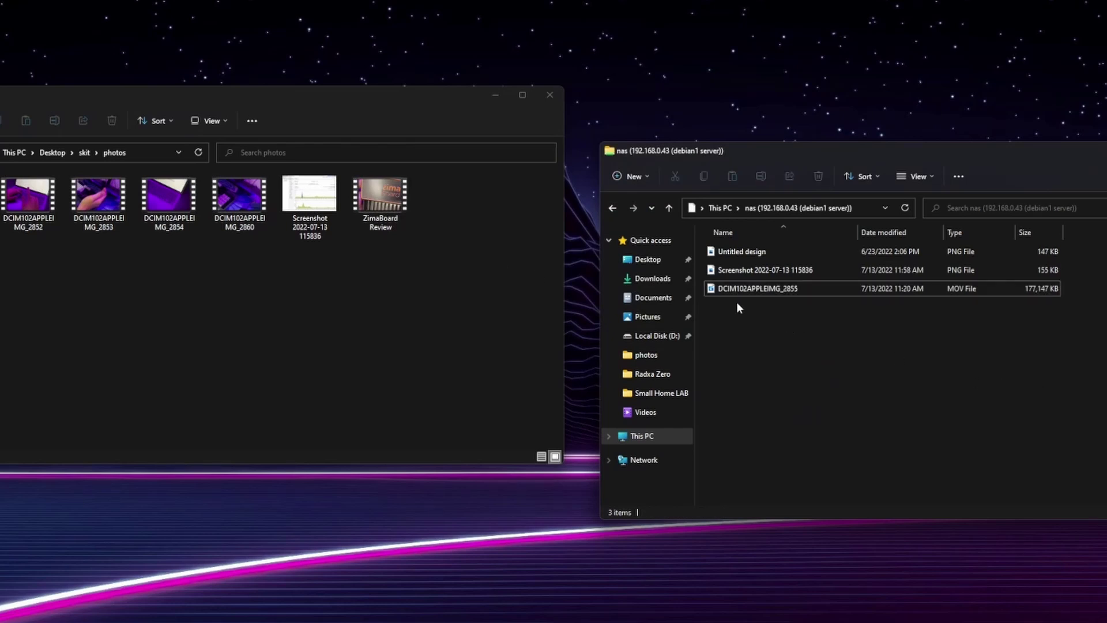
# - Check the size on disk of the DCIM102APPLEIMG_2860 video in its Properties
pyautogui.rightClick(247, 220)
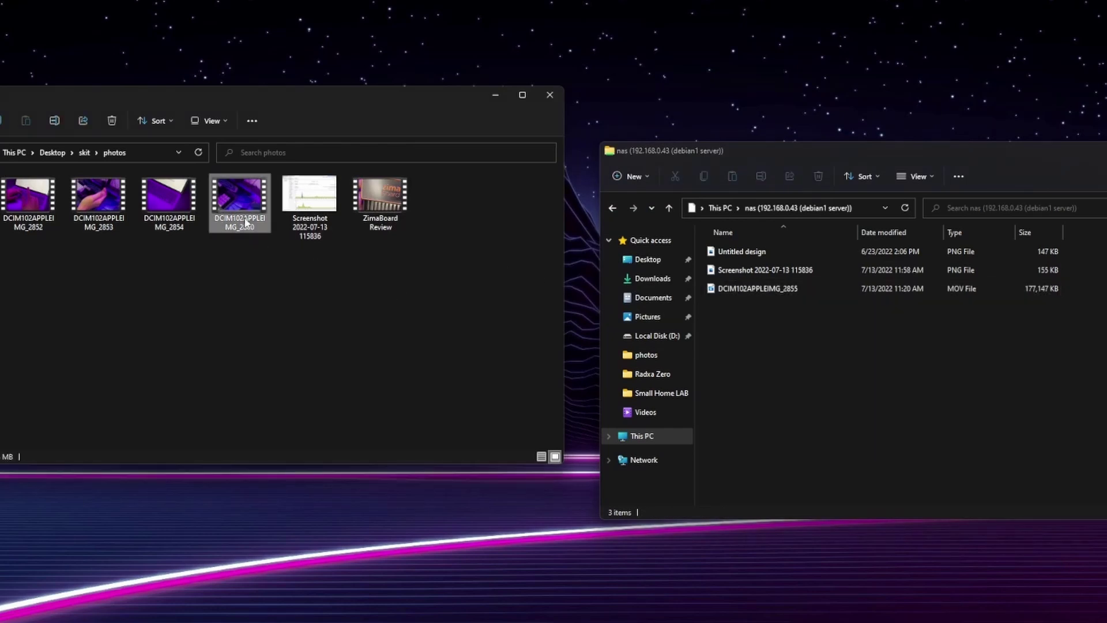
pyautogui.click(292, 334)
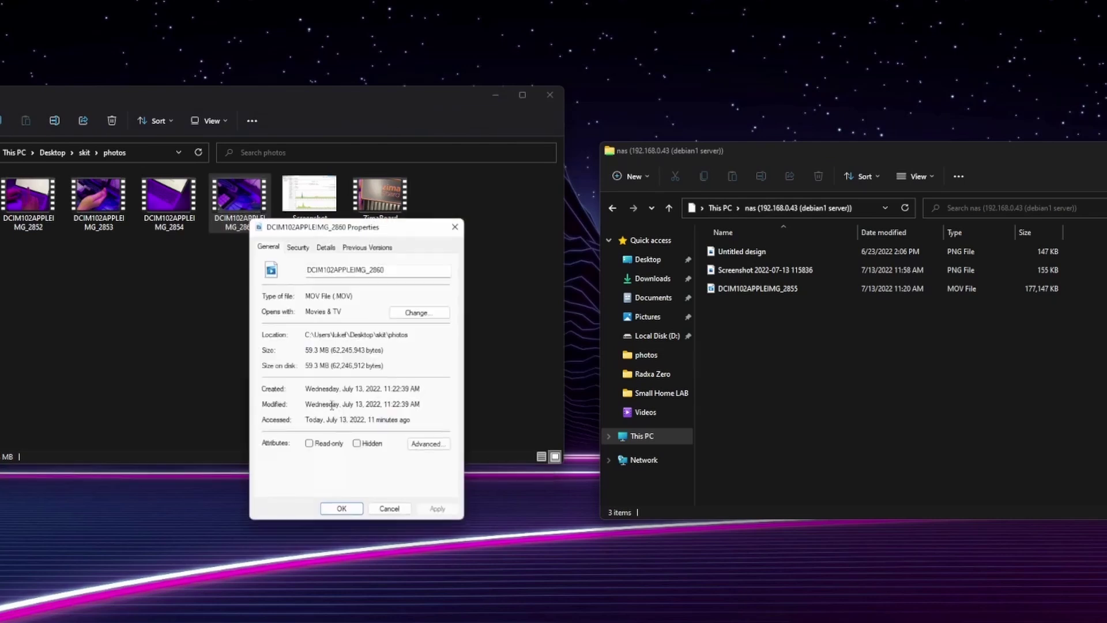
pyautogui.moveTo(307, 365); pyautogui.dragTo(344, 368)
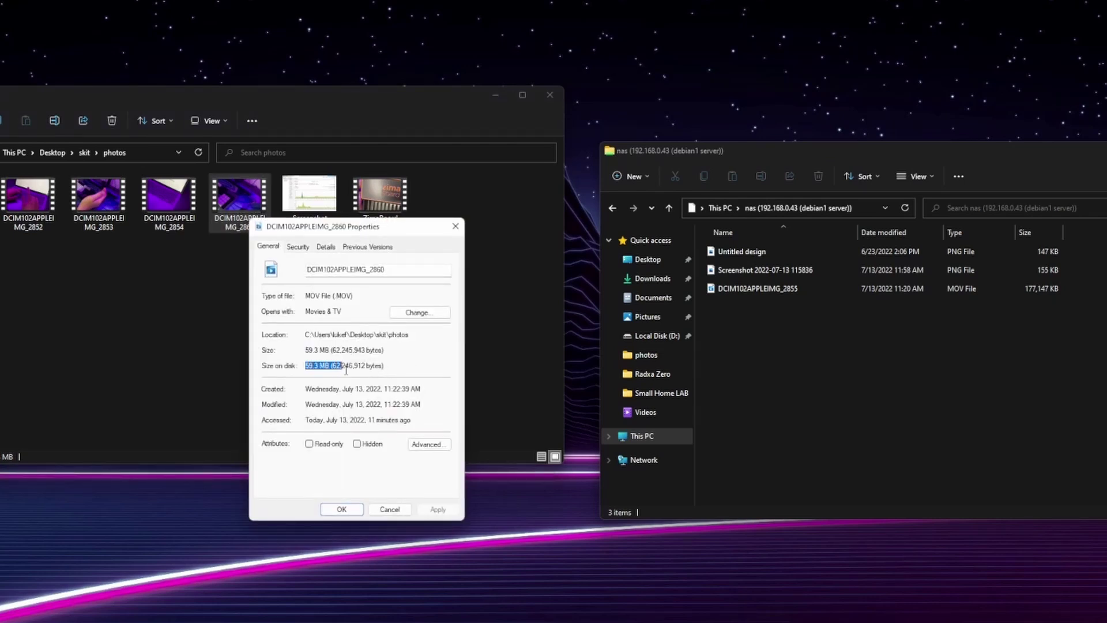
pyautogui.click(350, 512)
# - Check the ZimaBoard Review video's properties, then start moving it onto the nas share
pyautogui.rightClick(383, 206)
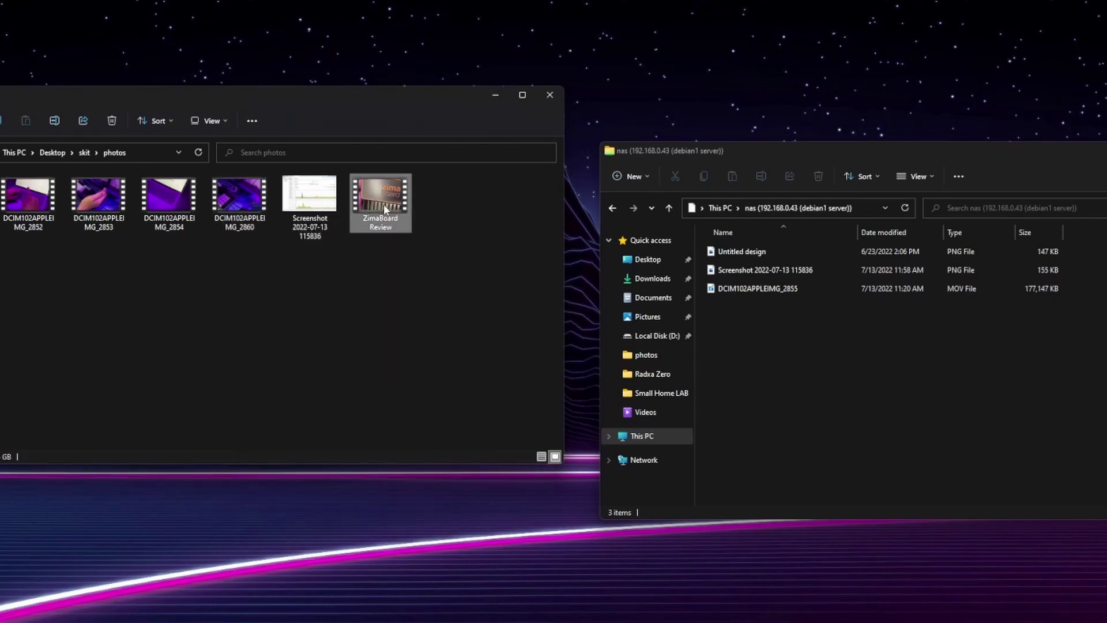
pyautogui.click(440, 348)
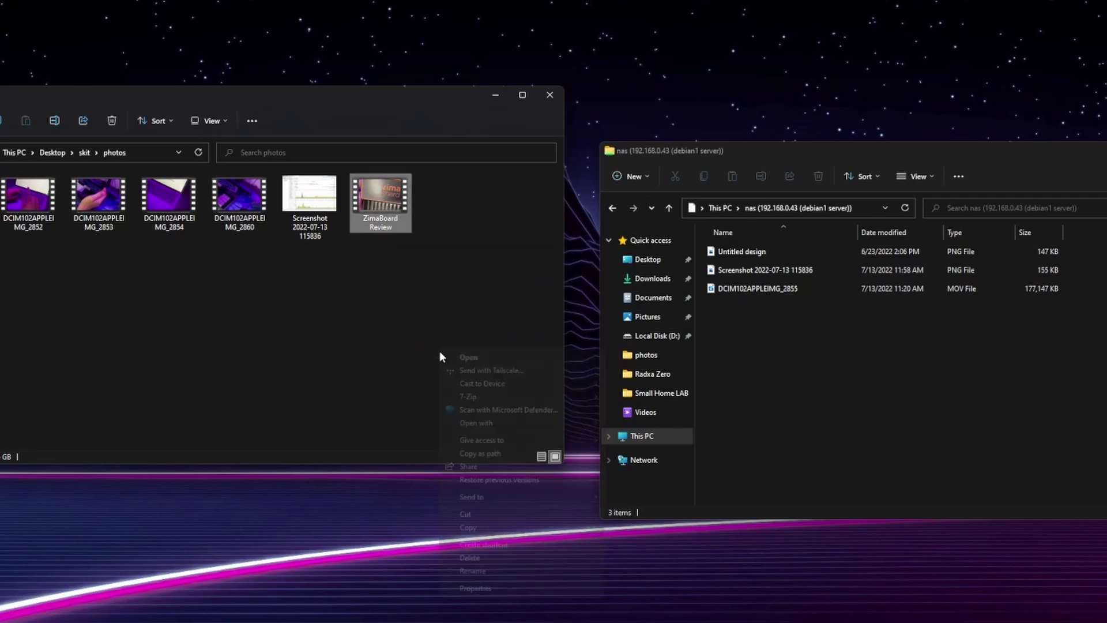
pyautogui.click(487, 589)
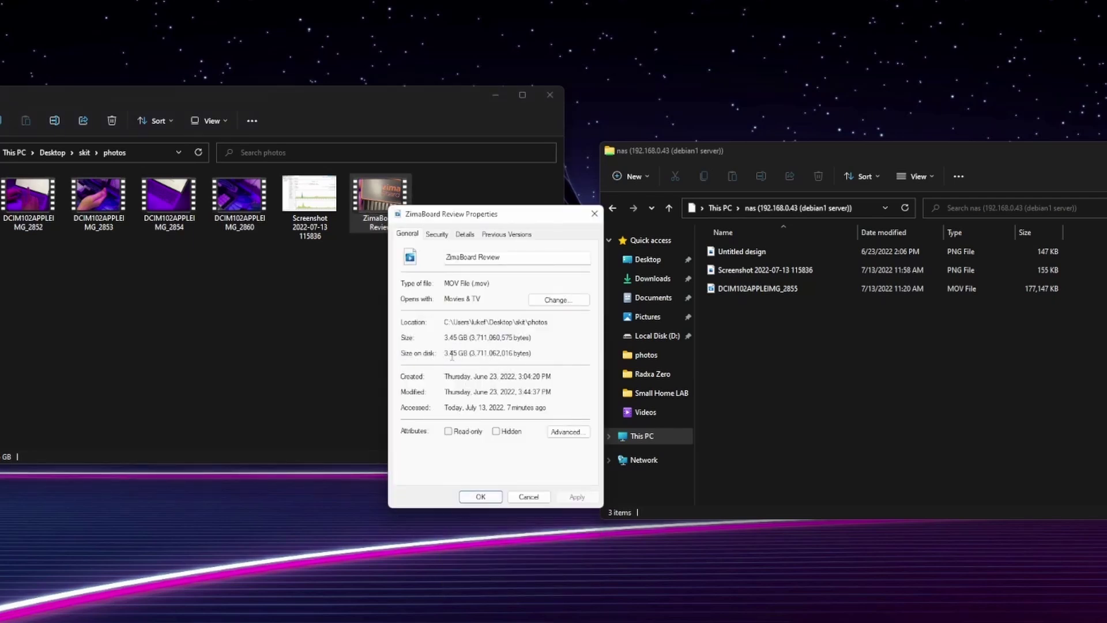
pyautogui.click(480, 497)
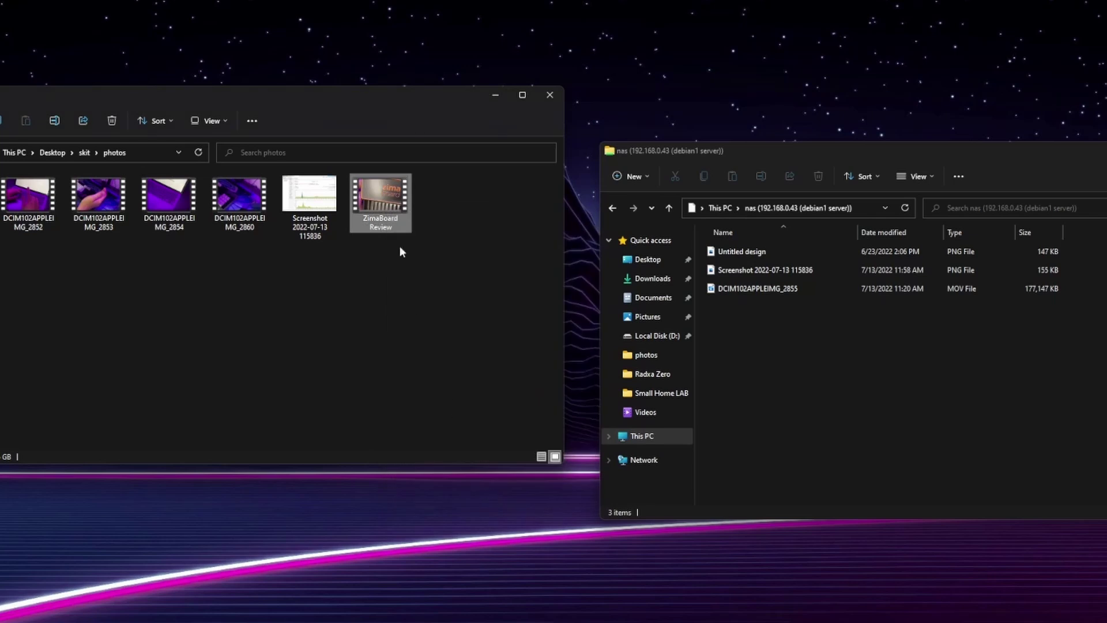
pyautogui.moveTo(388, 220); pyautogui.dragTo(827, 404)
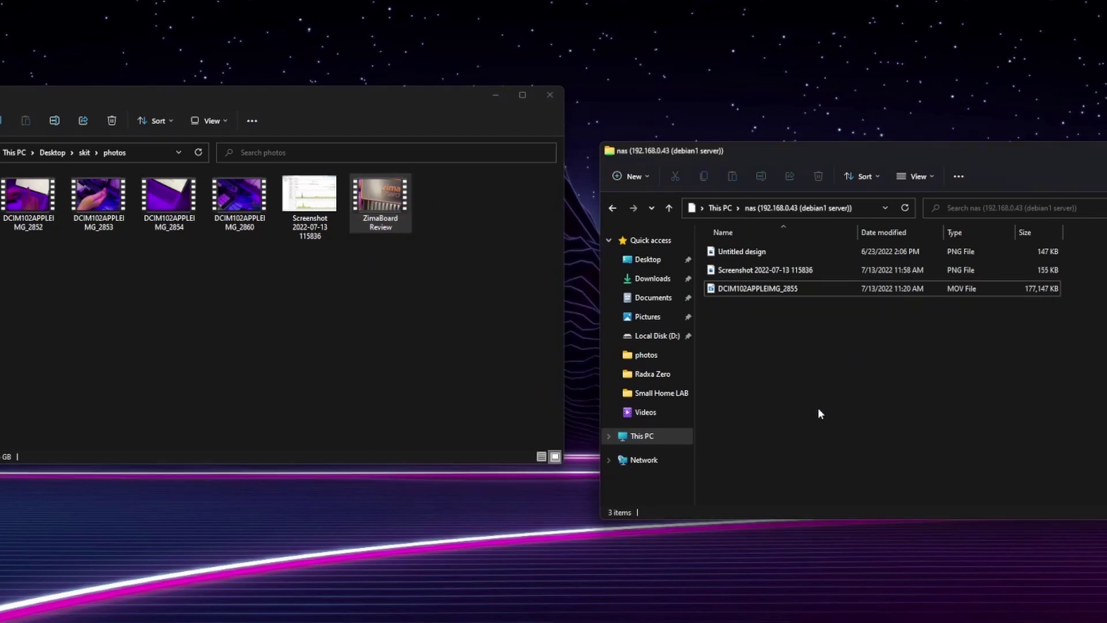
pyautogui.moveTo(526, 148); pyautogui.dragTo(586, 218)
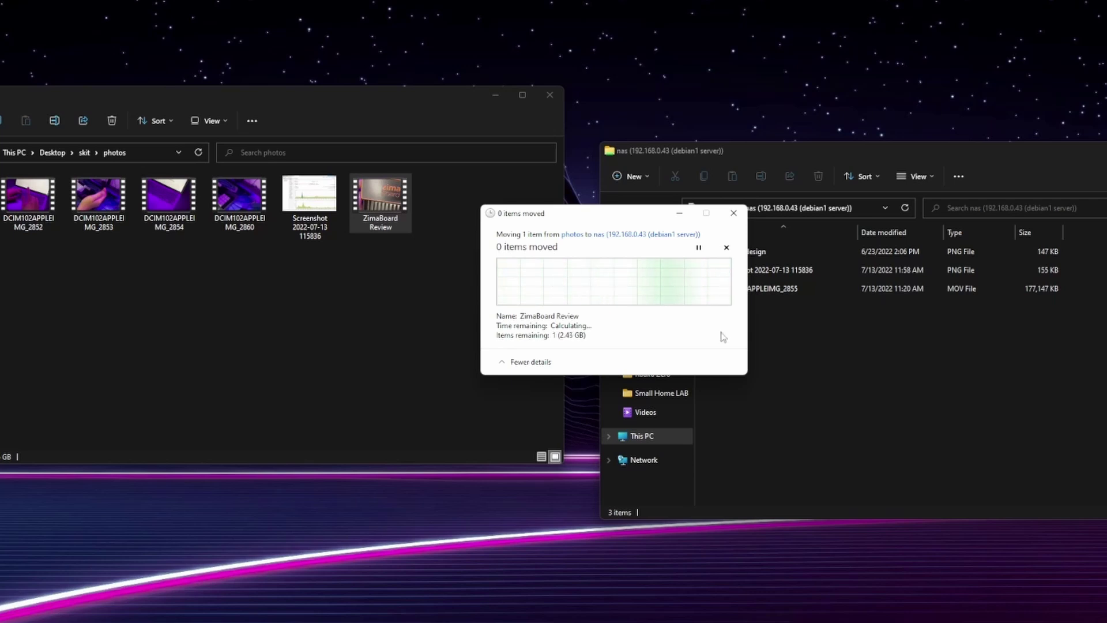
pyautogui.click(998, 364)
pyautogui.click(540, 277)
pyautogui.click(427, 576)
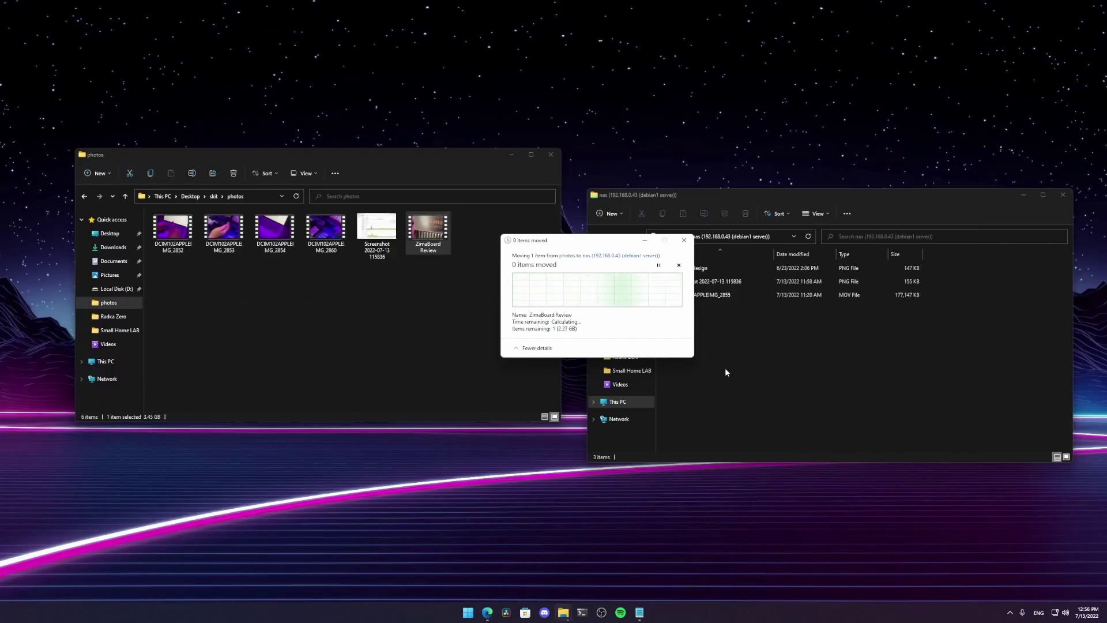
pyautogui.click(377, 236)
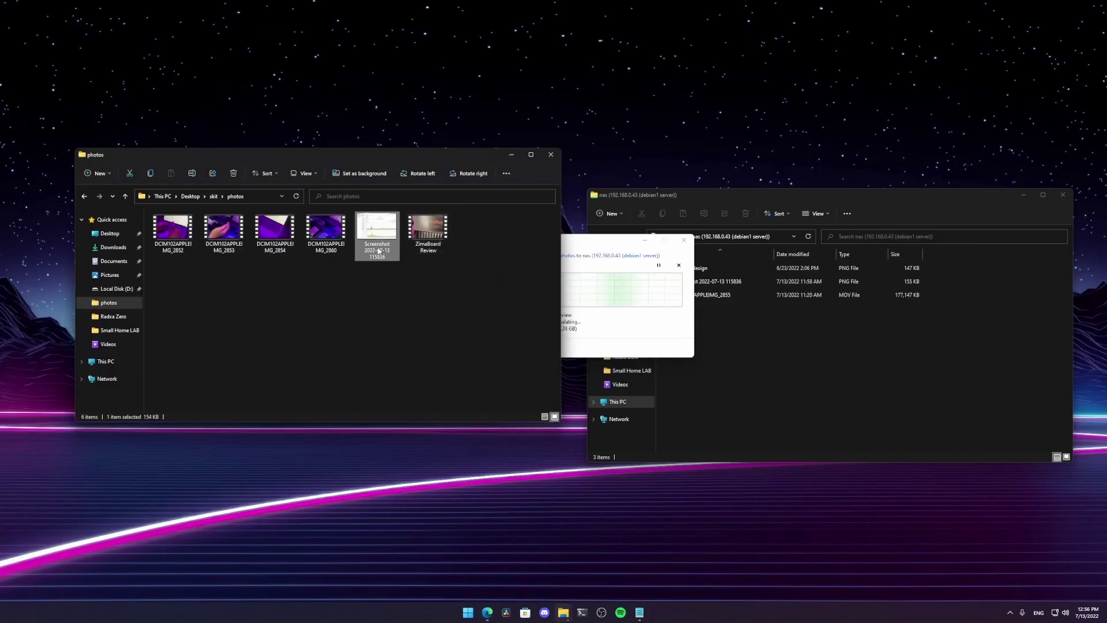
pyautogui.moveTo(377, 236); pyautogui.dragTo(759, 396)
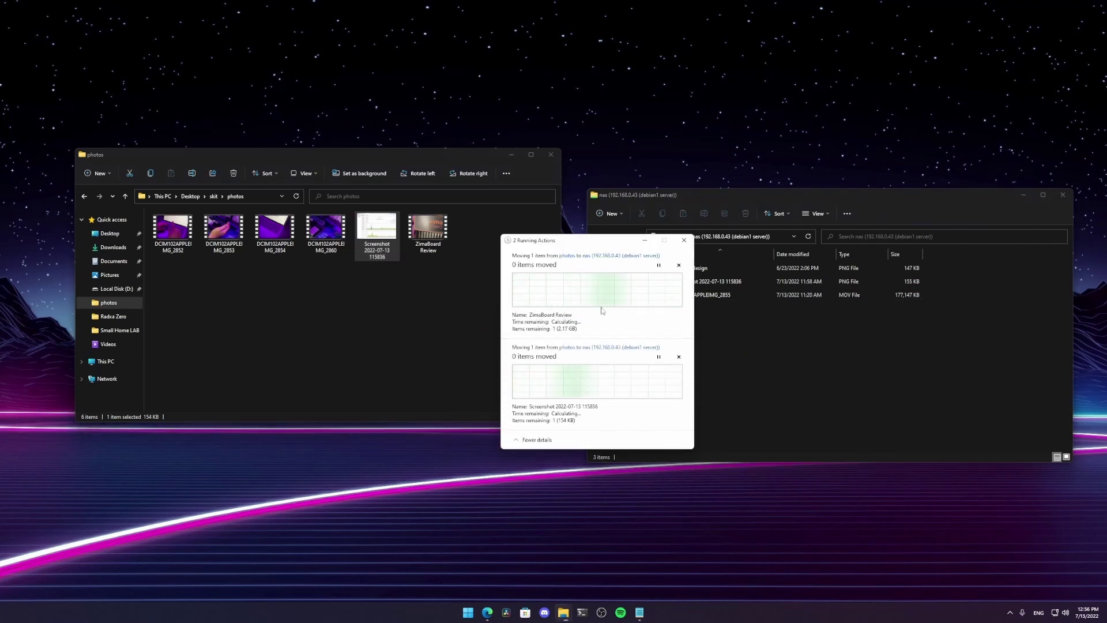
# - Cancel the ZimaBoard Review move, copy the screenshot back into photos, and show the desktop
pyautogui.click(679, 265)
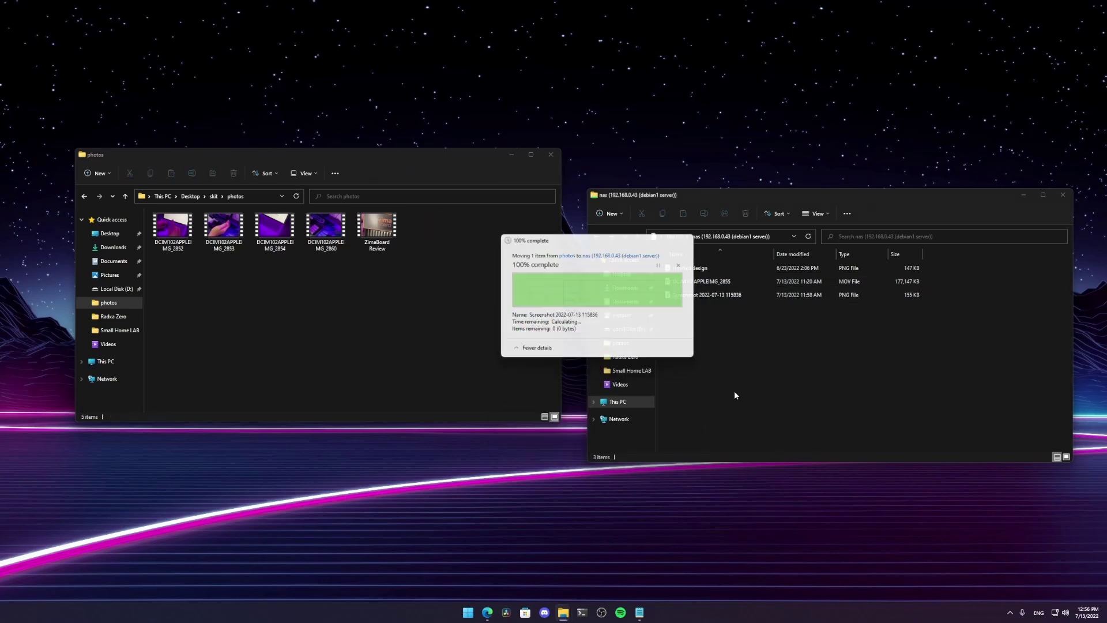
pyautogui.moveTo(701, 294); pyautogui.dragTo(551, 309)
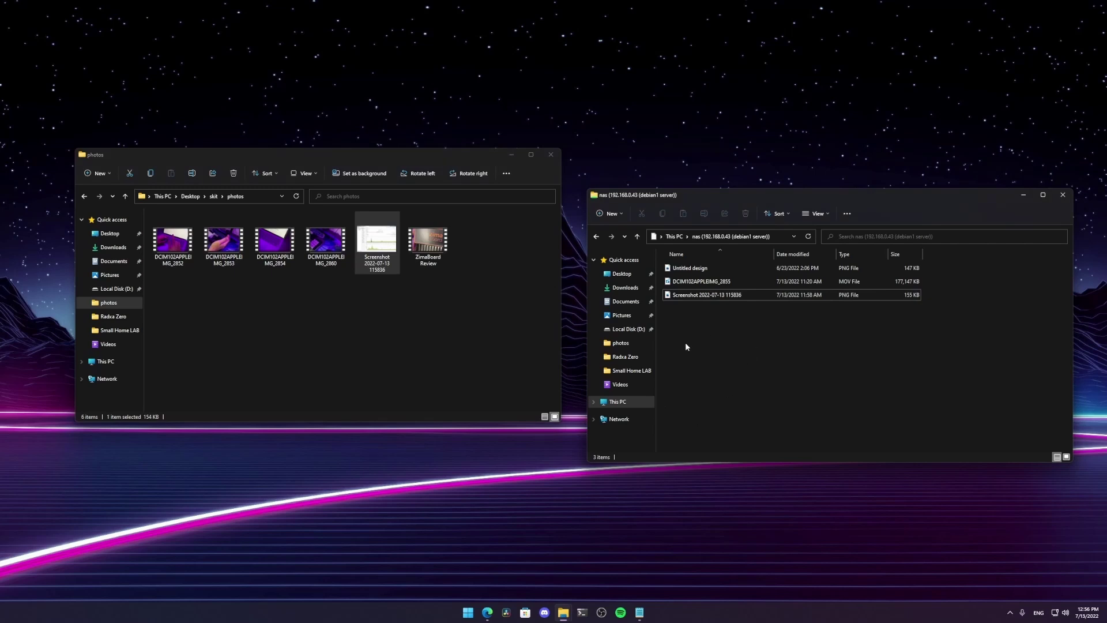
pyautogui.press('super+d')
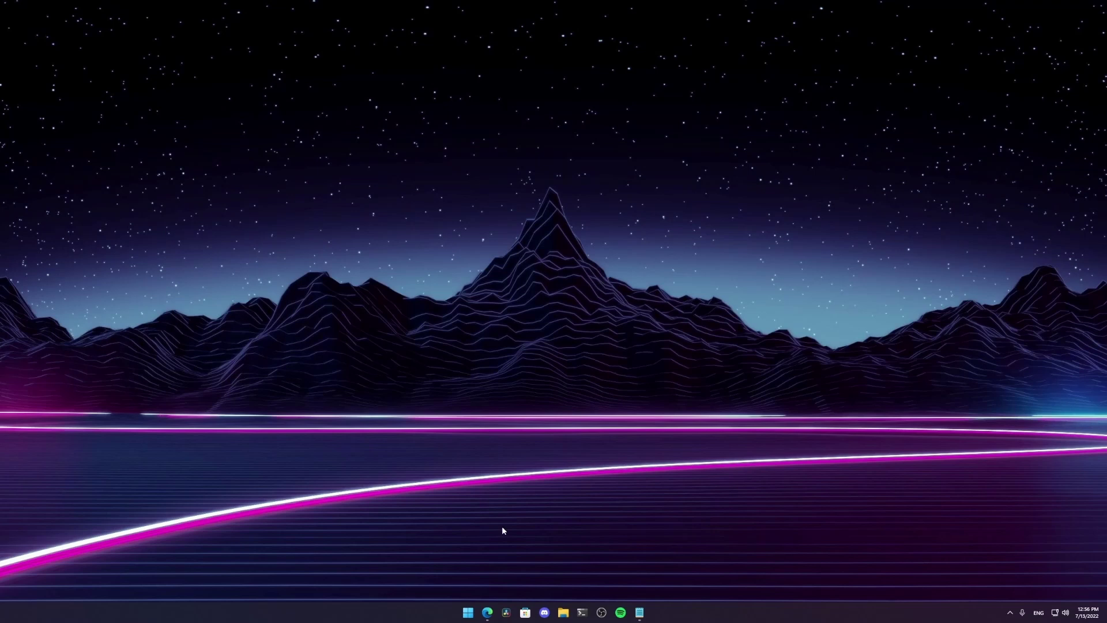
# - Open VM 101 (Docker)'s console in Proxmox and log in with the user's account credentials
pyautogui.click(484, 614)
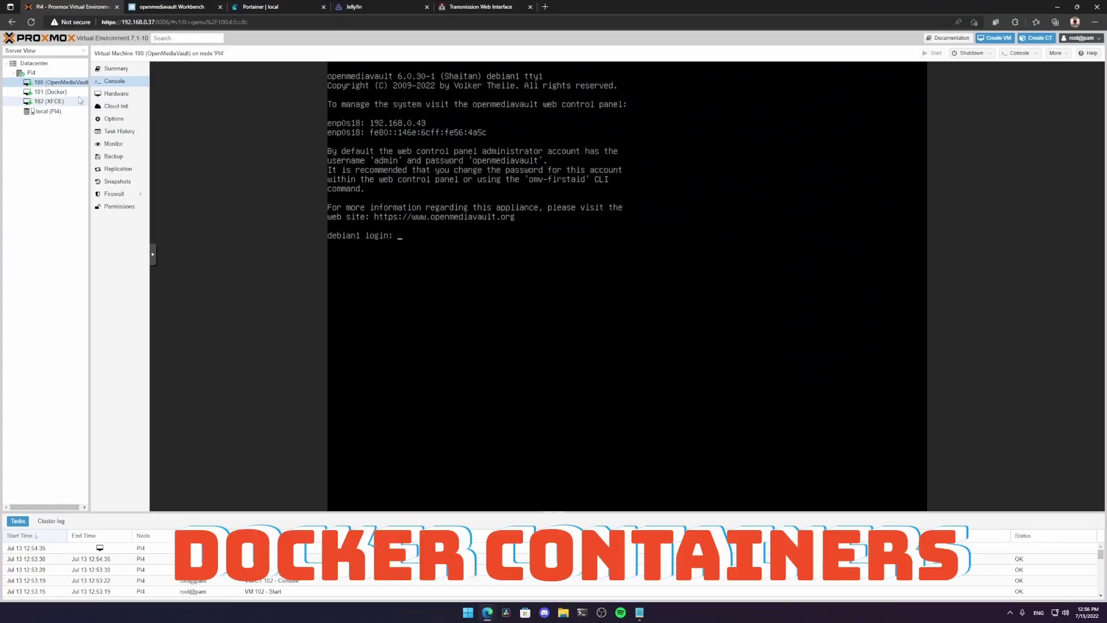
pyautogui.click(83, 93)
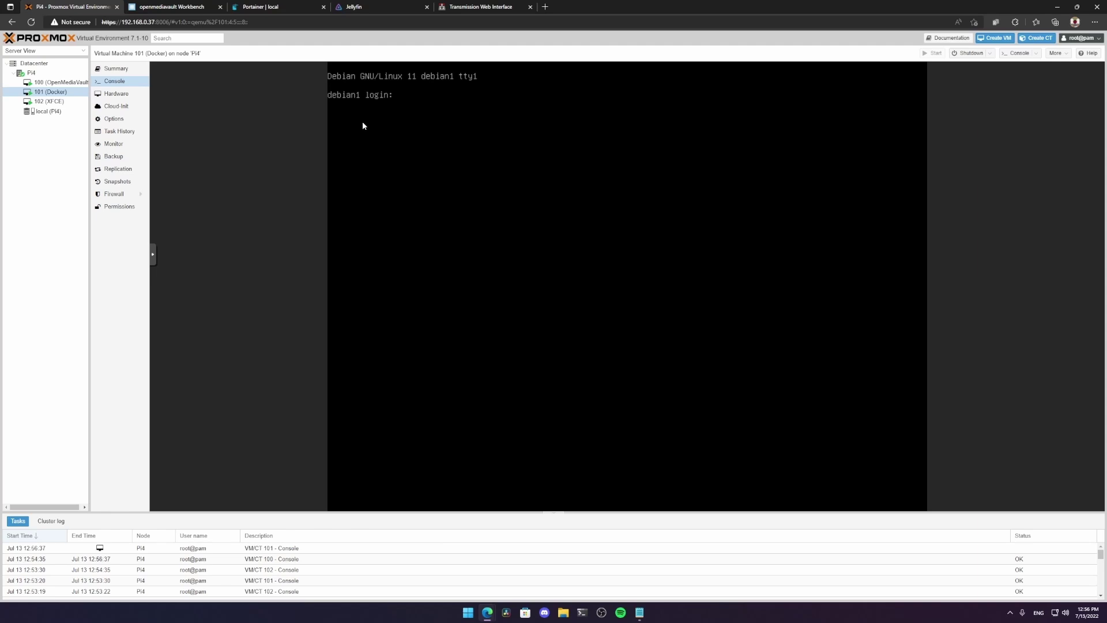
pyautogui.write('lukefrenner2')
pyautogui.press('Return')
pyautogui.press('Return')
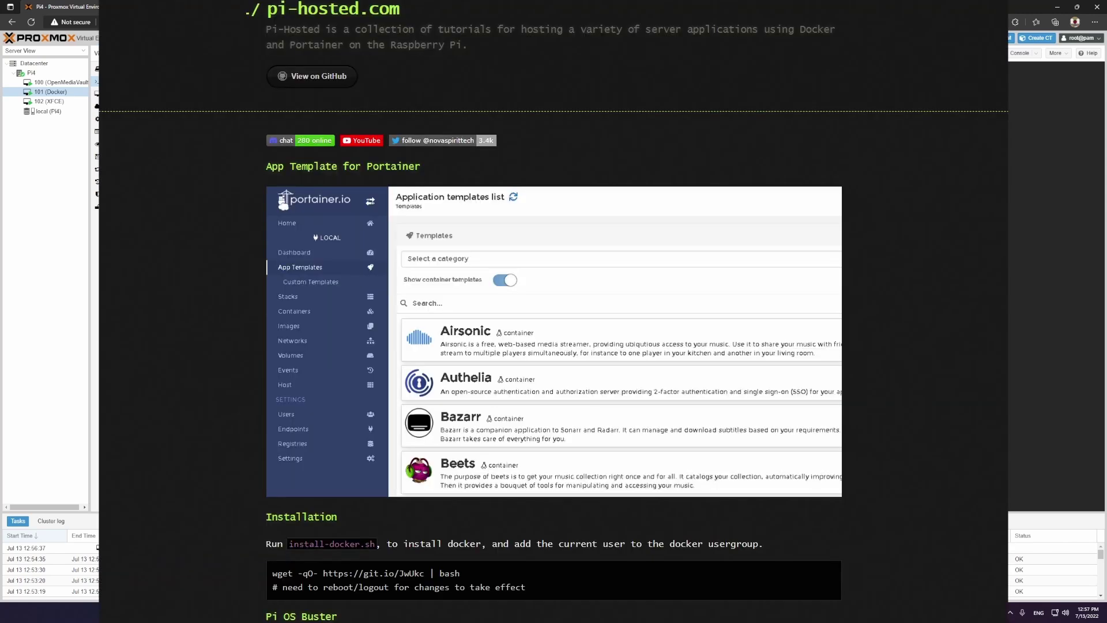
# - Confirm in Portainer that the transmission, jellyfin and portainer containers are running, then go to Jellyfin's home page
pyautogui.click(293, 4)
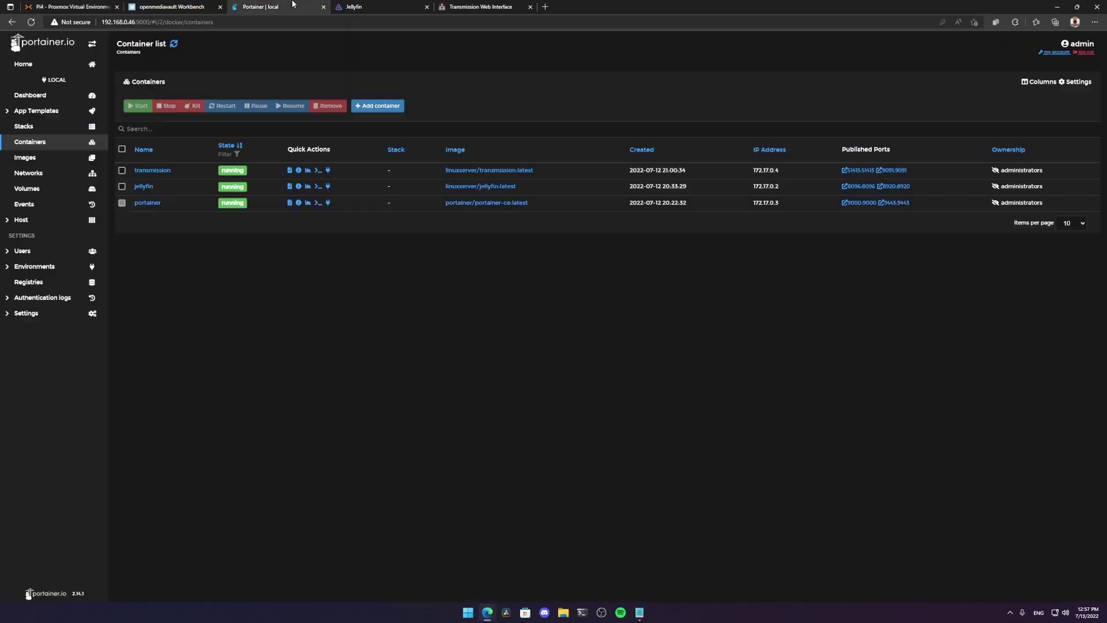
pyautogui.click(47, 95)
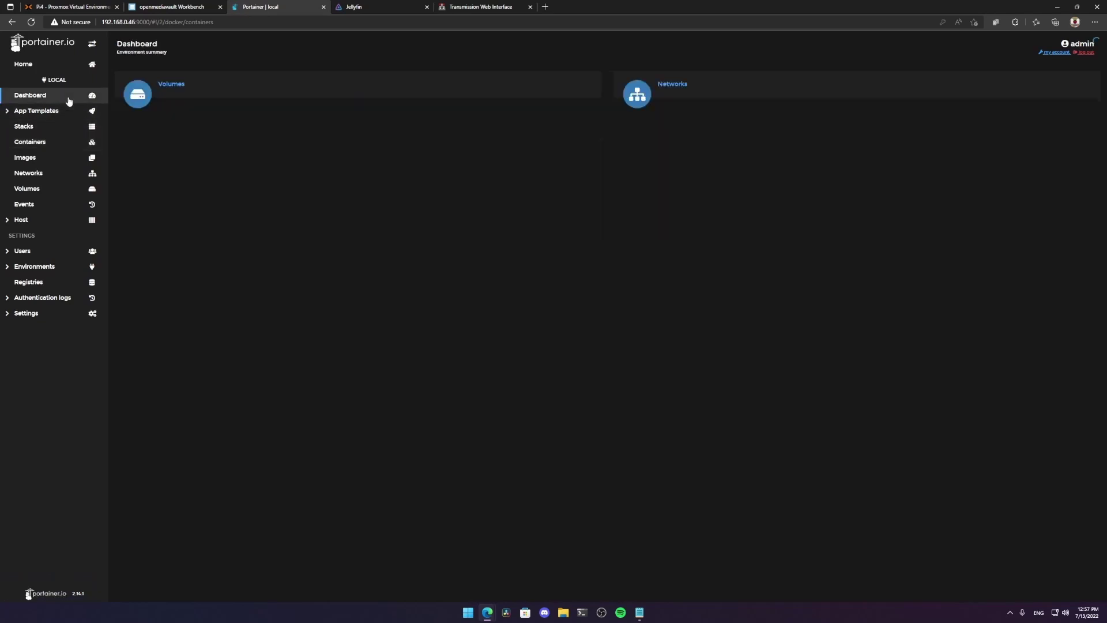
pyautogui.click(736, 189)
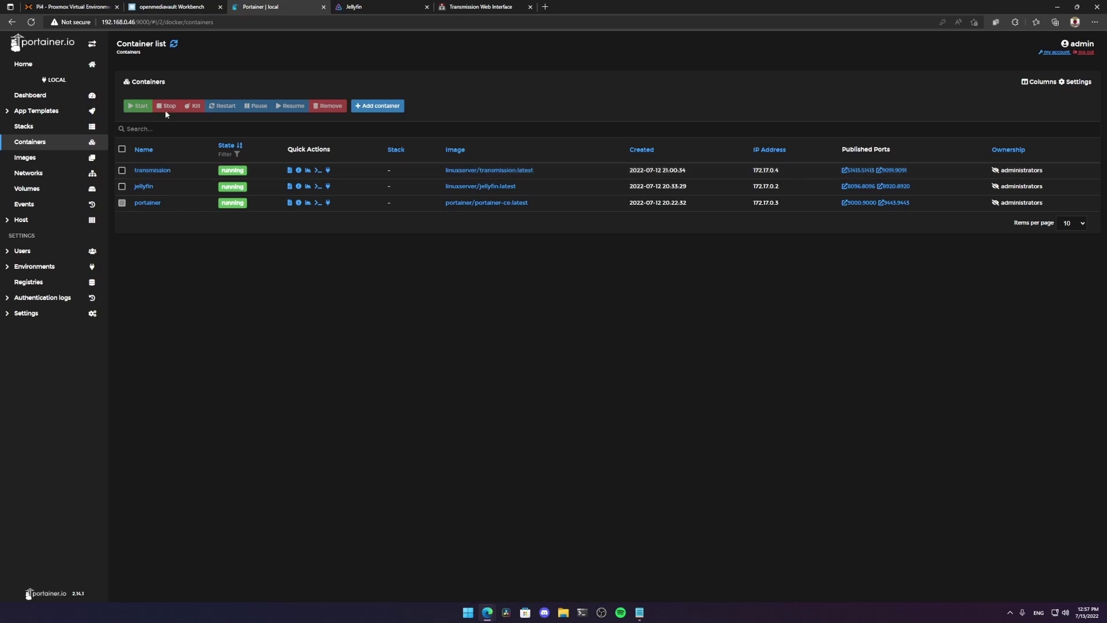
pyautogui.click(101, 5)
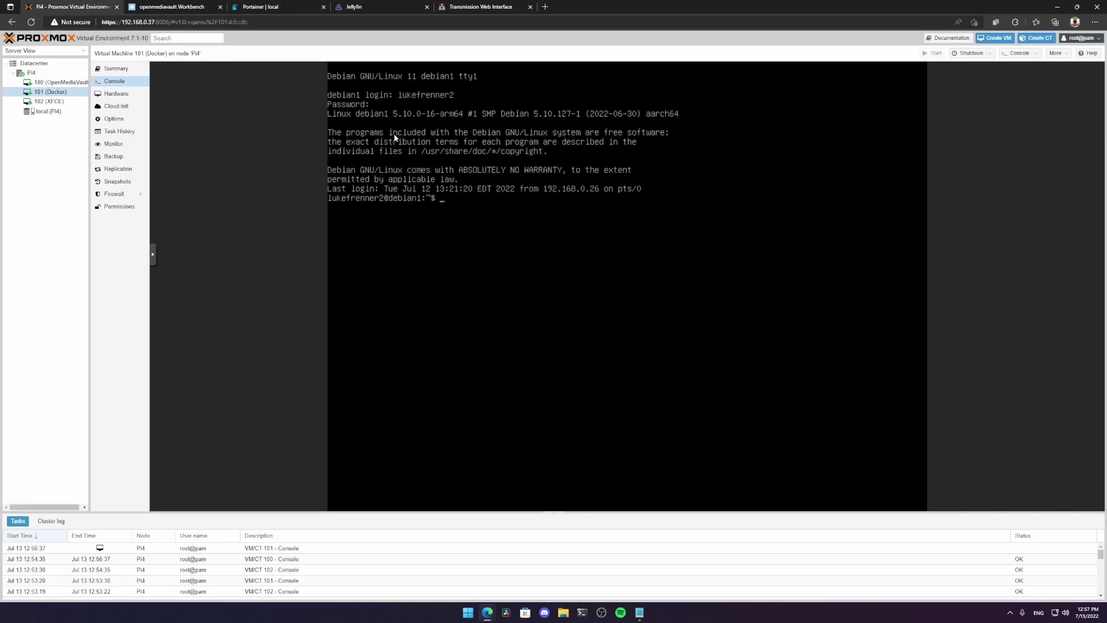
pyautogui.click(319, 5)
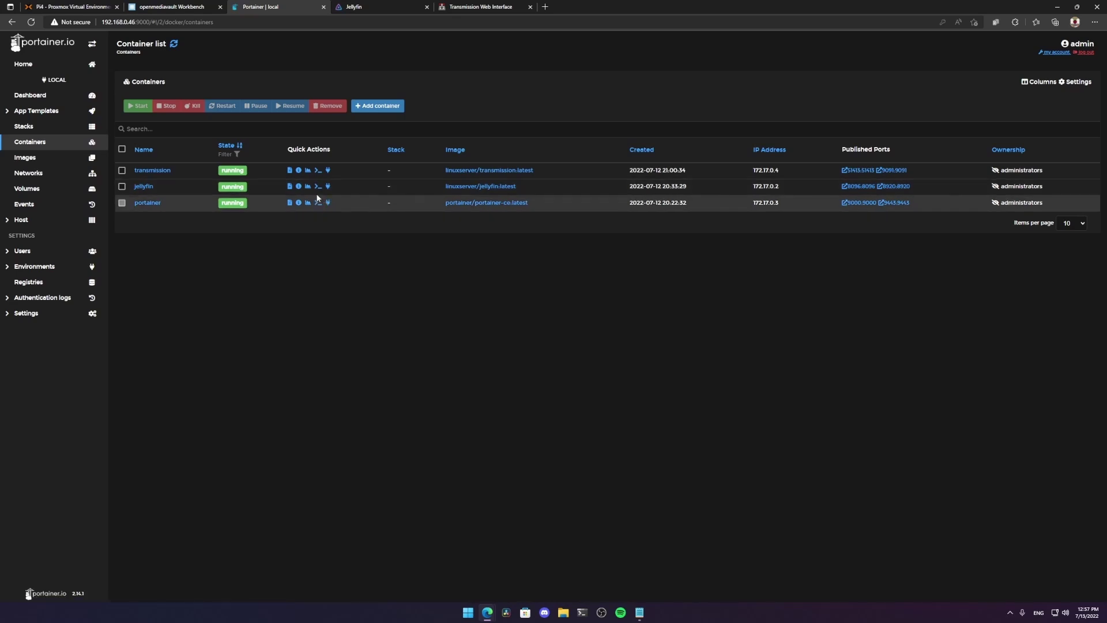
pyautogui.click(369, 6)
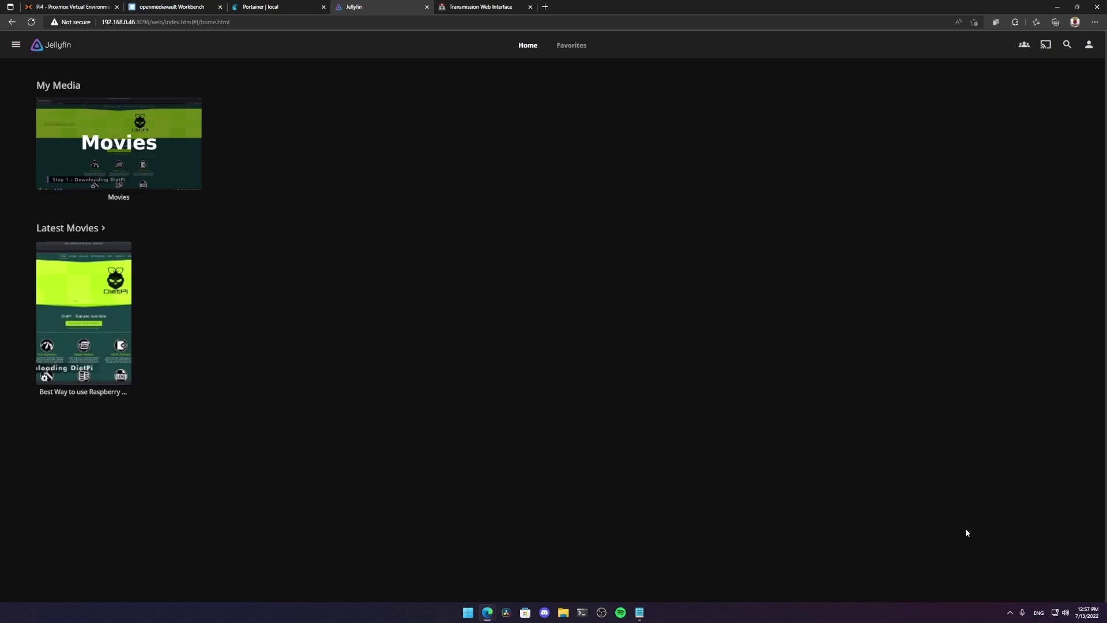
# - Start 'Best Way to use Raspberry Pi 4' from Latest Movies and show its playback quality settings
pyautogui.click(84, 305)
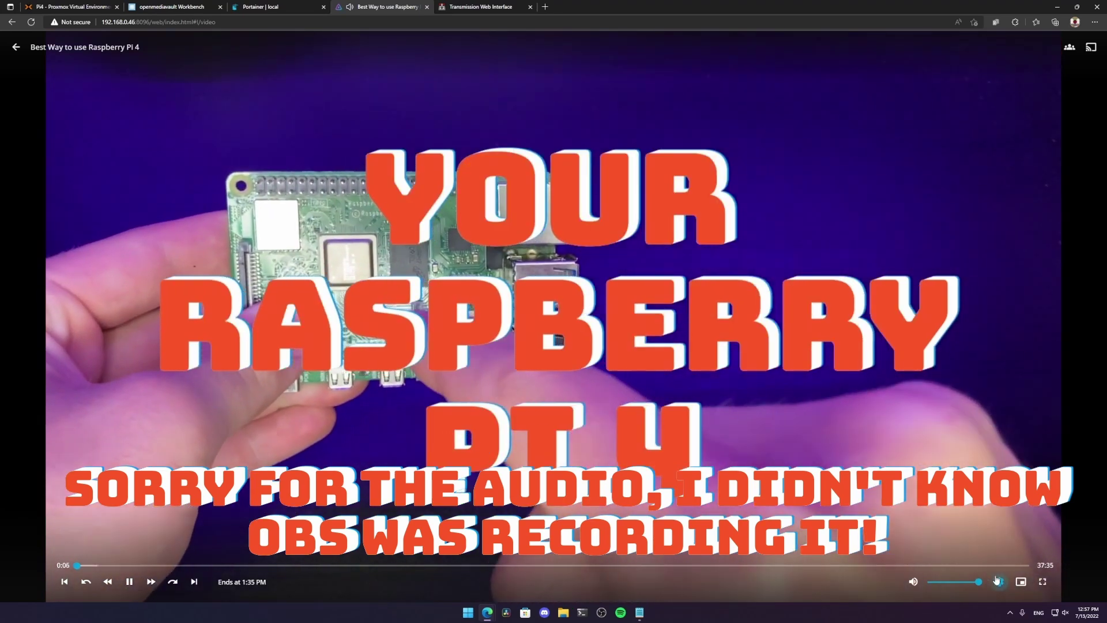
pyautogui.click(996, 584)
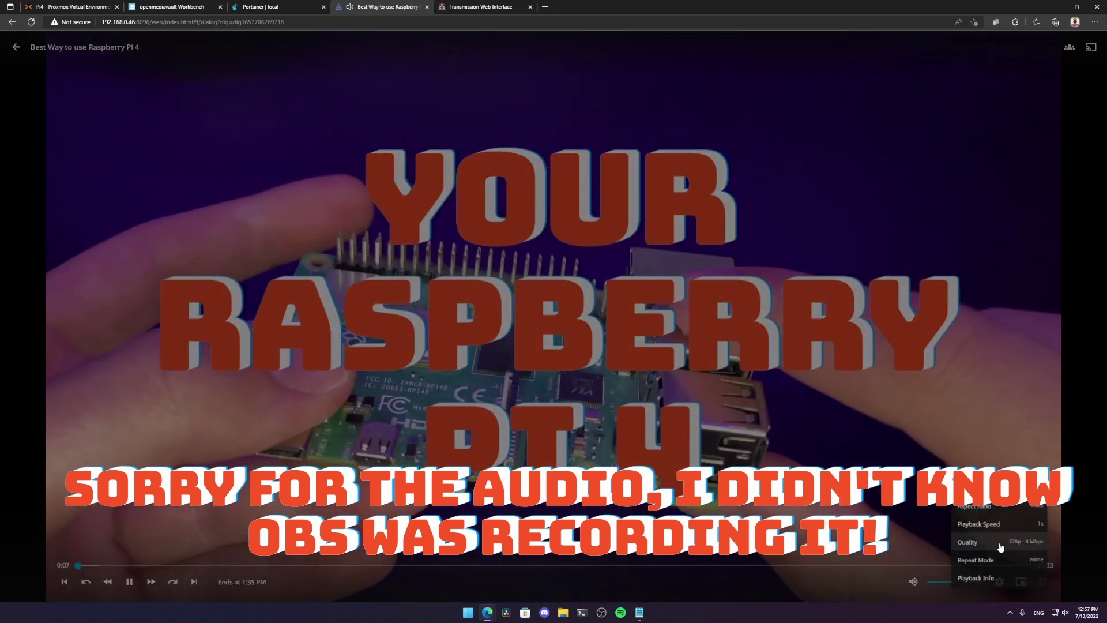